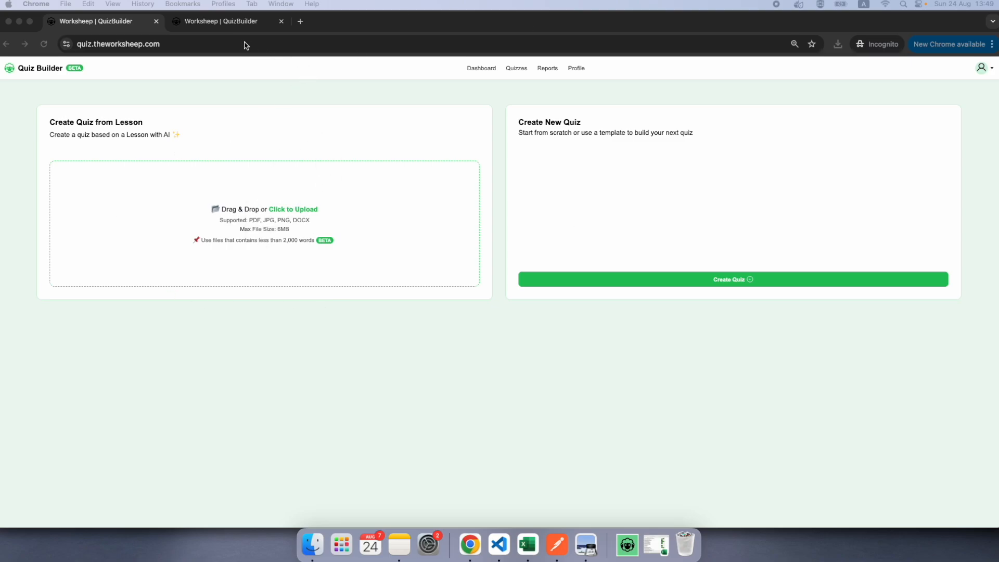
pyautogui.click(189, 46)
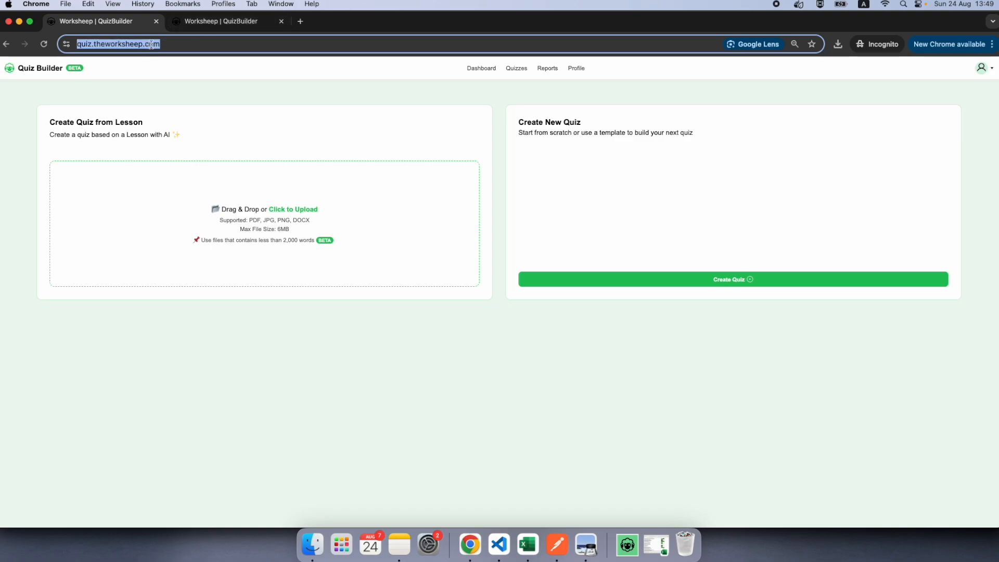
pyautogui.click(455, 369)
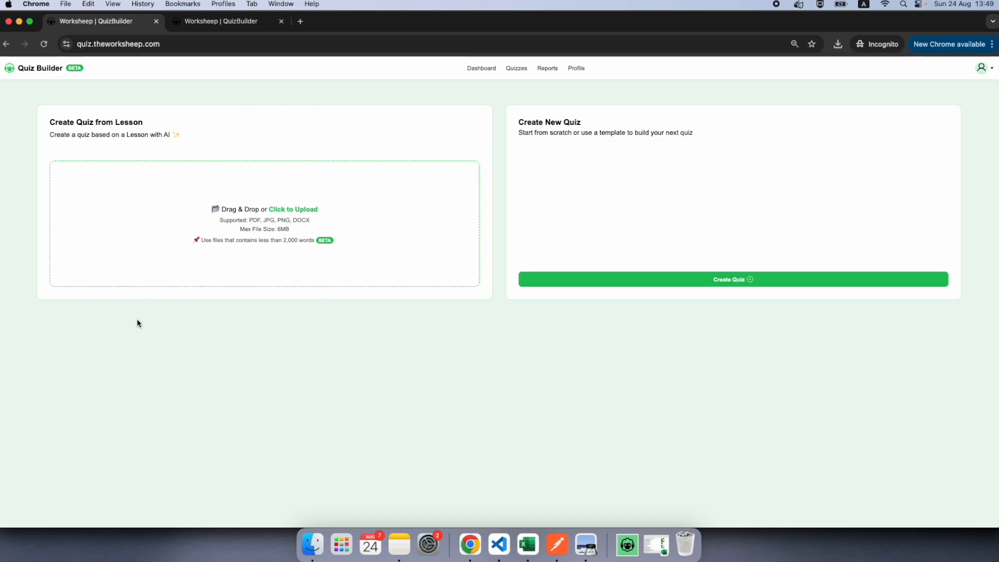
# Step: Look over the lesson PDF detailed_doc_11_1500_words.pdf and upload it as the source for a quiz created from a lesson
pyautogui.moveTo(0, 136); pyautogui.dragTo(545, 55)
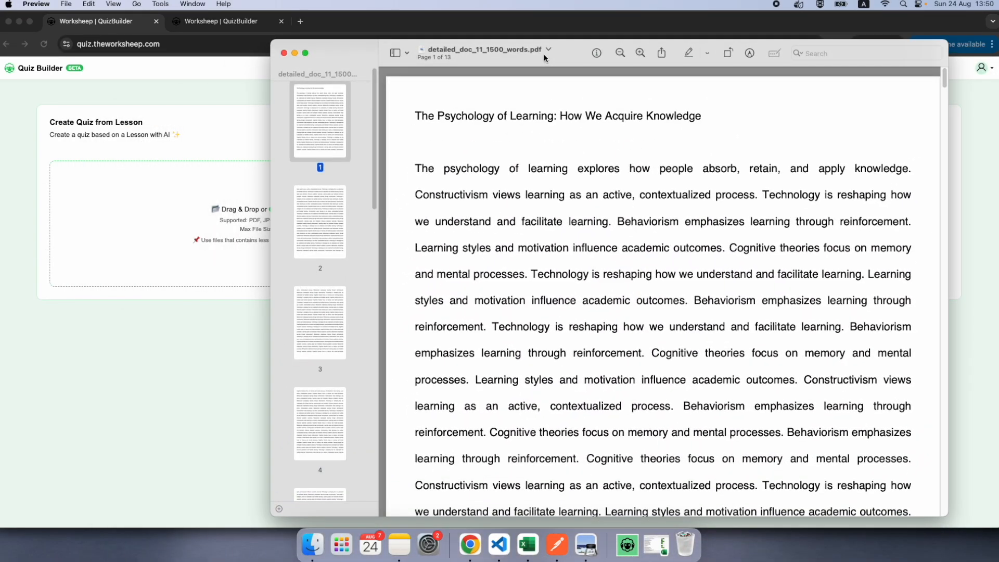
pyautogui.moveTo(545, 59); pyautogui.dragTo(0, 104)
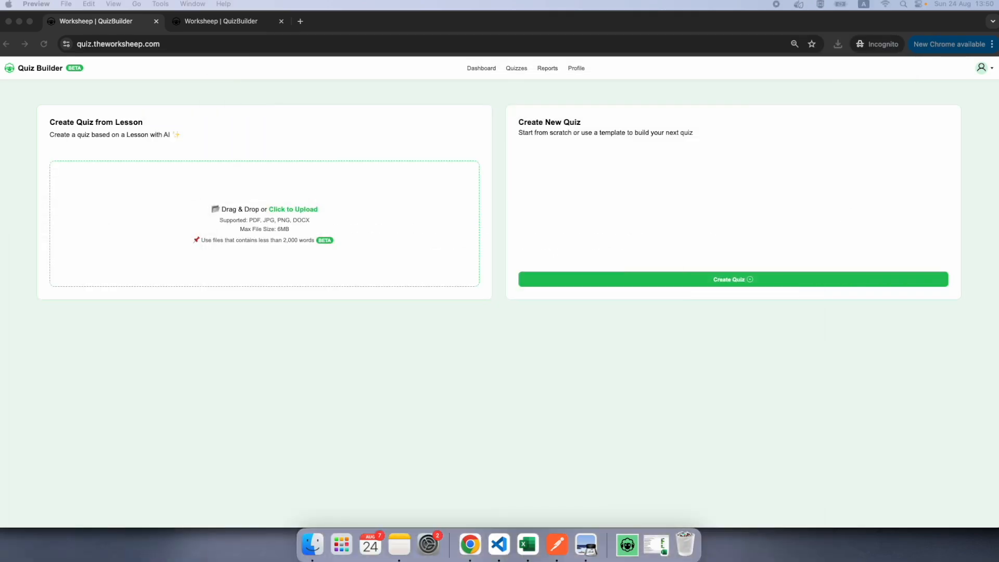
pyautogui.hotkey('ctrl', 'Up')
pyautogui.hotkey('ctrl', 'Up')
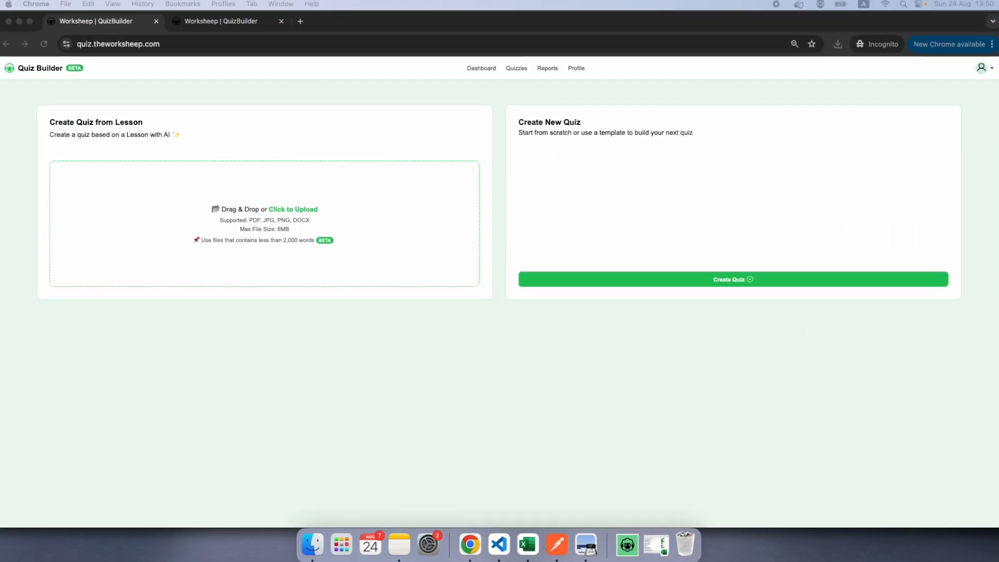
pyautogui.hotkey('ctrl', 'Up')
pyautogui.hotkey('ctrl', 'Up')
pyautogui.hotkey('ctrl', 'Up')
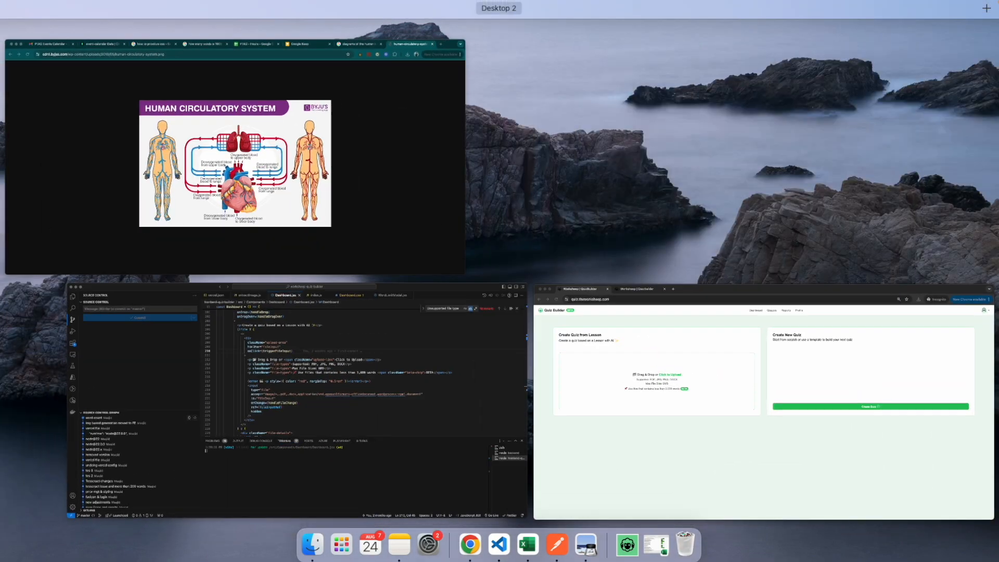
pyautogui.hotkey('ctrl', 'Up')
pyautogui.moveTo(365, 248); pyautogui.dragTo(324, 223)
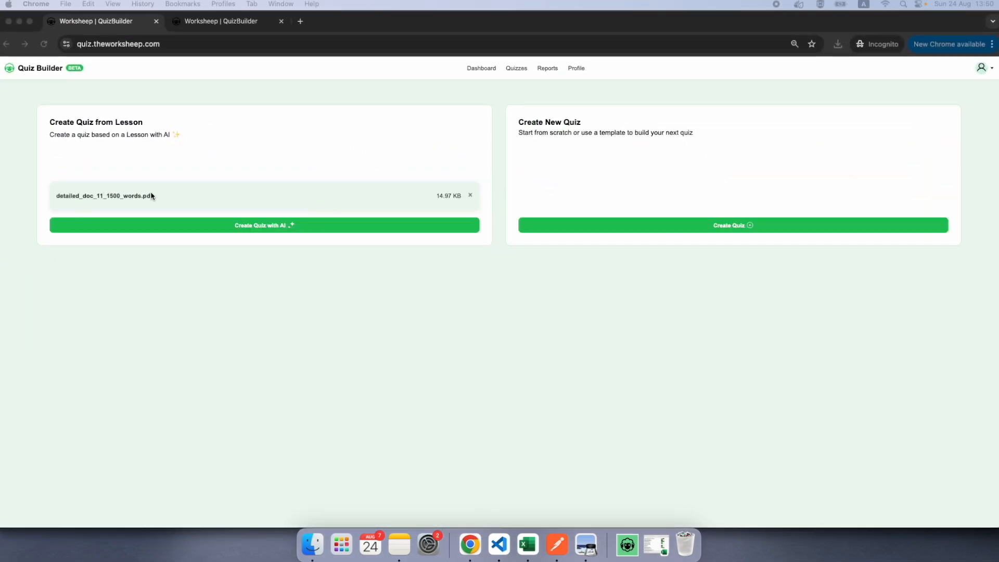
# Step: Generate a quiz with AI from the uploaded PDF, continuing with only the first 3000 words
pyautogui.click(279, 264)
pyautogui.click(281, 229)
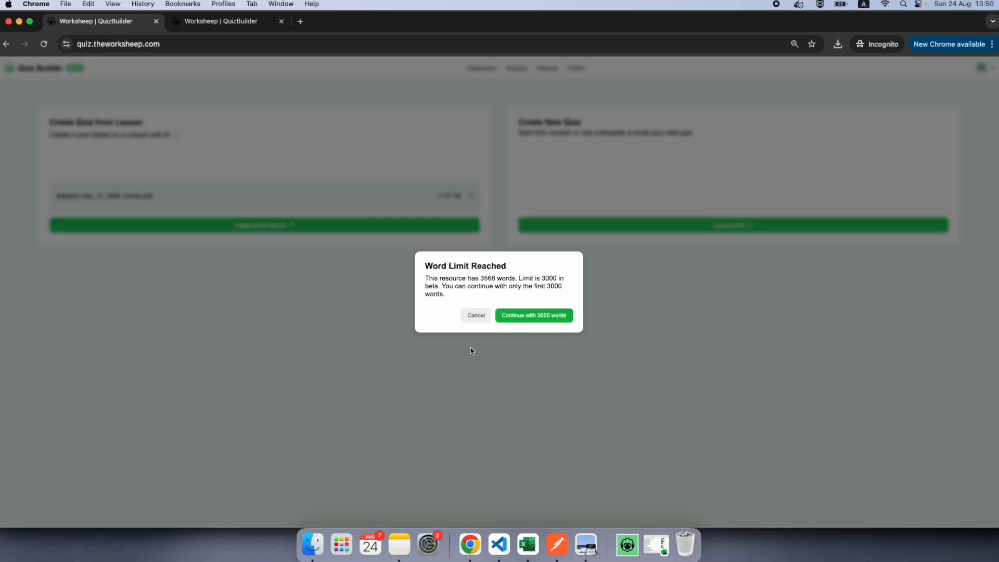
pyautogui.moveTo(446, 295); pyautogui.dragTo(421, 268)
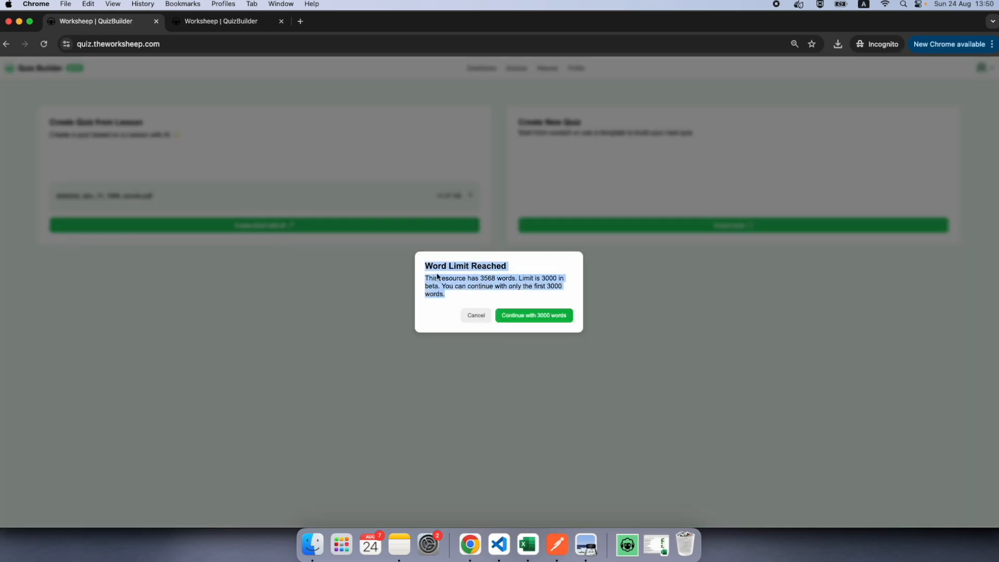
pyautogui.click(482, 295)
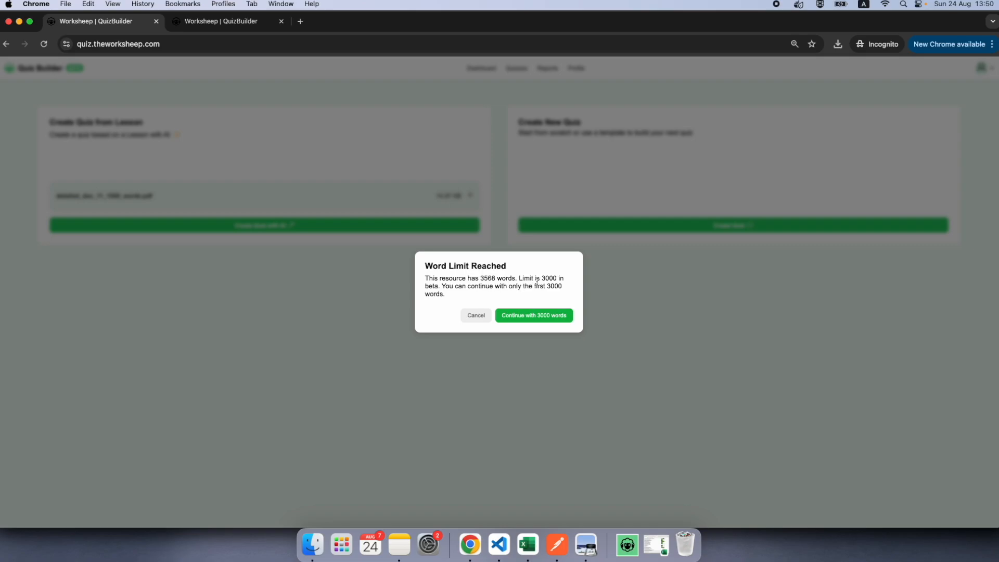
pyautogui.moveTo(478, 279); pyautogui.dragTo(568, 291)
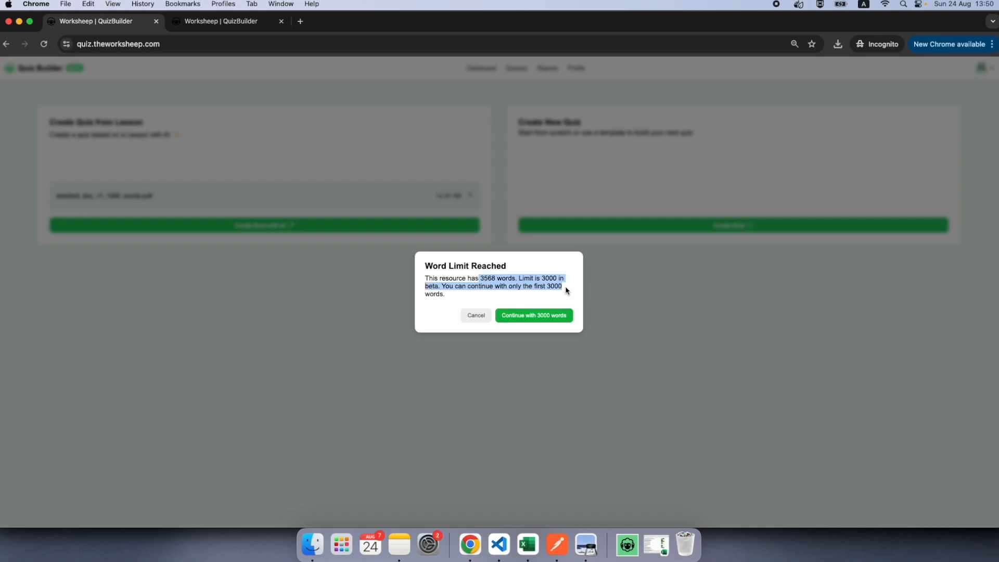
pyautogui.moveTo(445, 295); pyautogui.dragTo(426, 273)
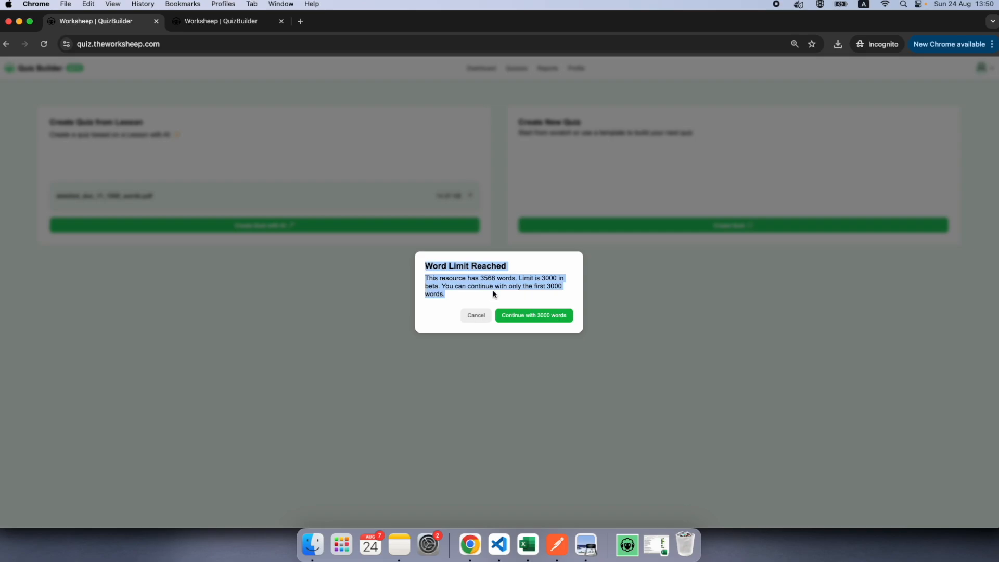
pyautogui.click(545, 318)
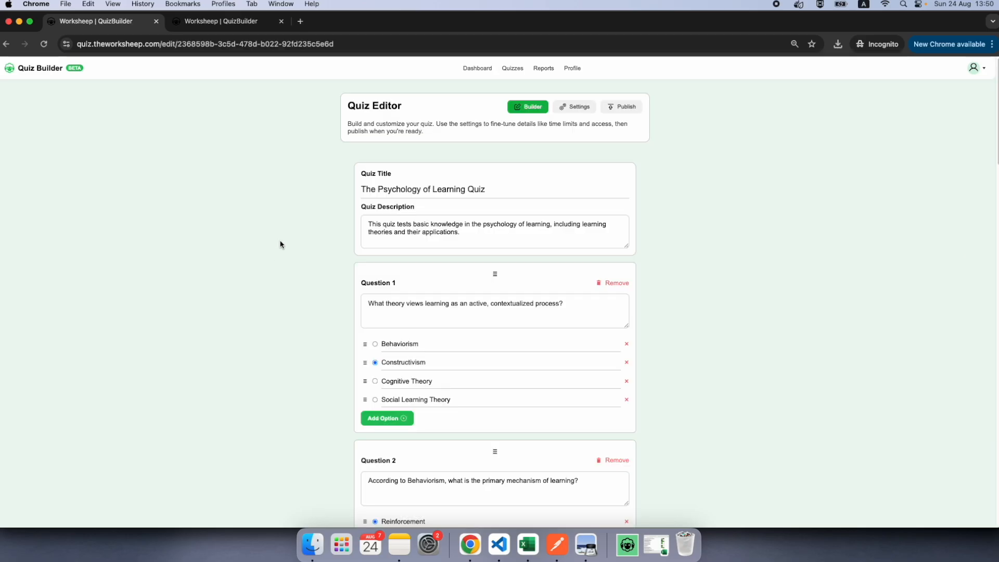
# Step: Review the generated quiz's title, description, questions and marked answers
pyautogui.scroll(-20, 536, 289)
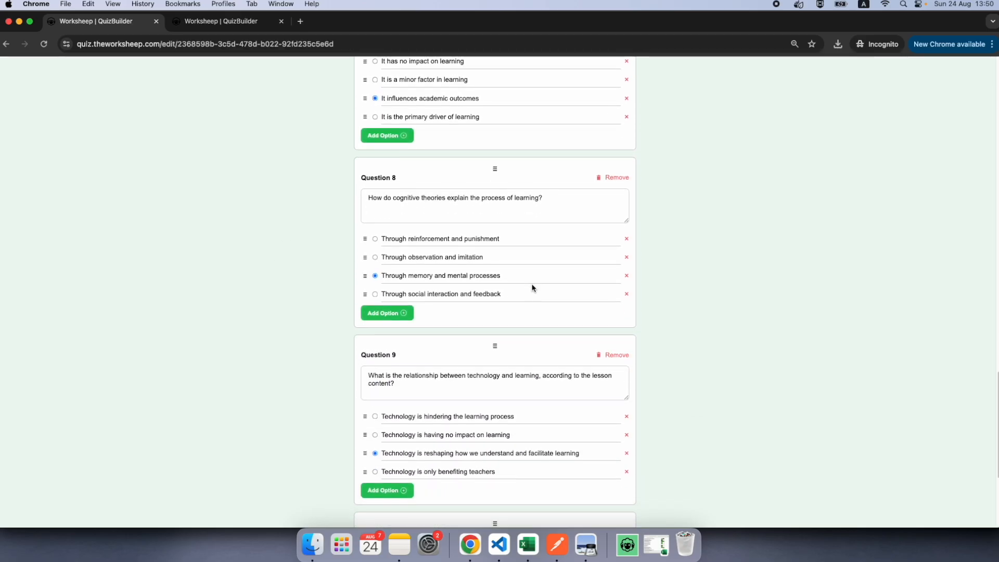
pyautogui.scroll(5, 532, 285)
pyautogui.scroll(20, 532, 284)
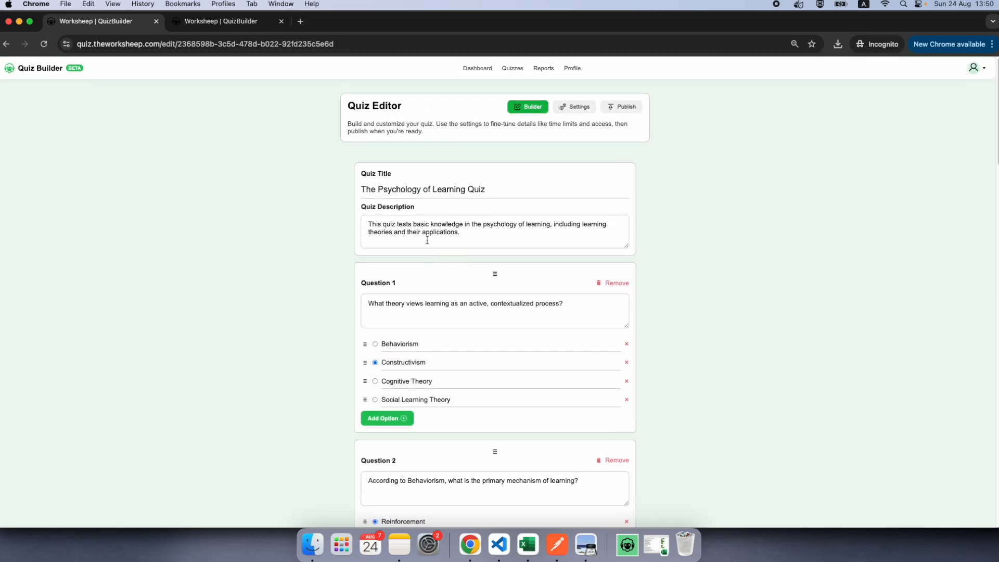
pyautogui.moveTo(383, 189); pyautogui.dragTo(493, 188)
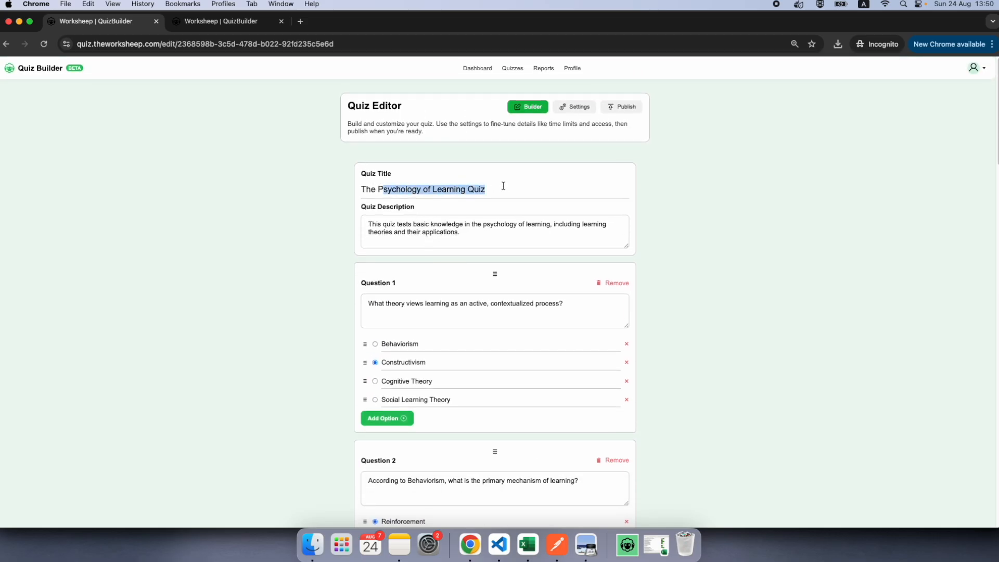
pyautogui.doubleClick(476, 189)
pyautogui.tripleClick(454, 189)
pyautogui.scroll(-13, 500, 313)
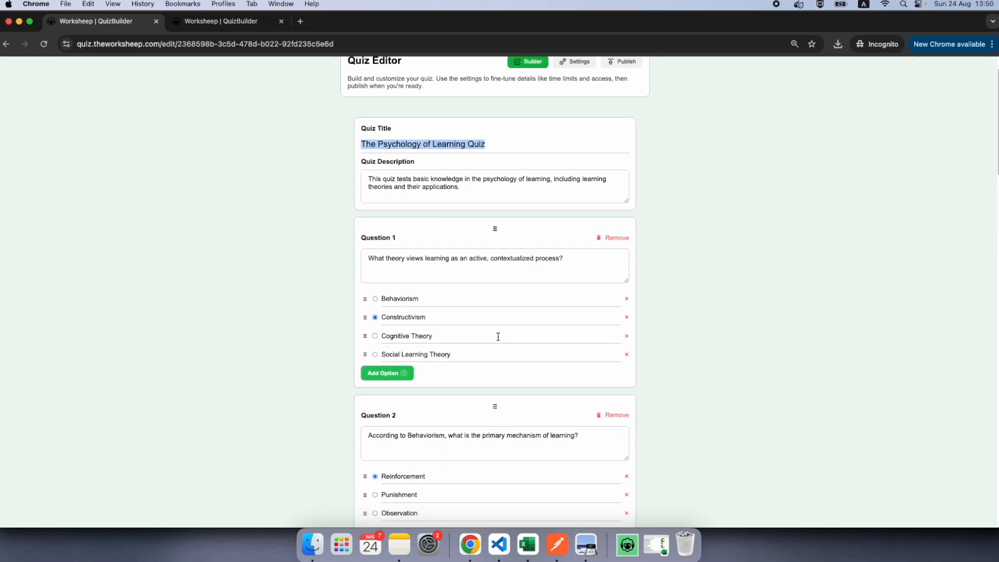
pyautogui.scroll(-10, 504, 295)
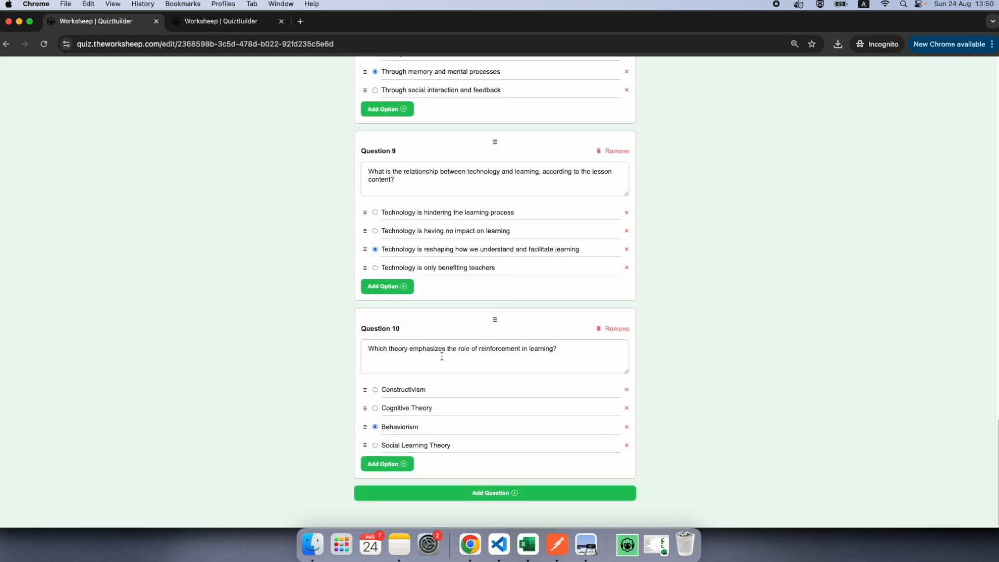
pyautogui.scroll(20, 550, 341)
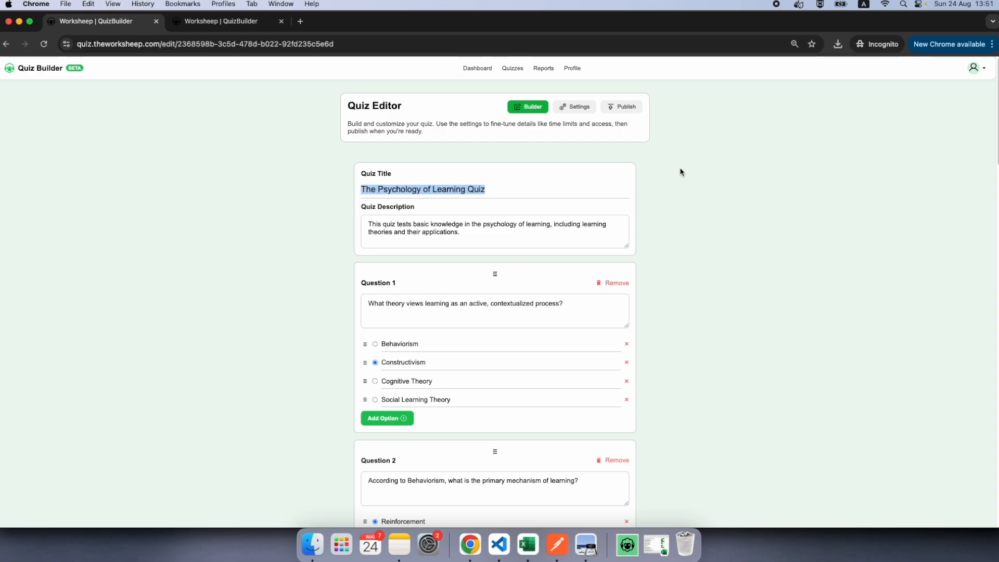
# Step: Reorder the quiz by moving the first question, about the theory of active, contextualized learning, below the second question
pyautogui.scroll(-15, 422, 296)
pyautogui.scroll(15, 420, 297)
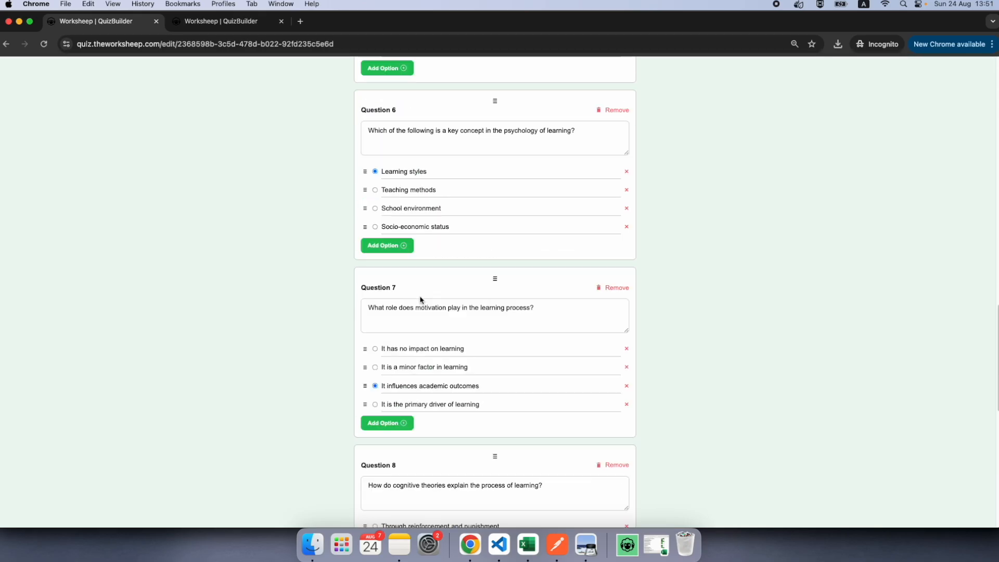
pyautogui.moveTo(495, 273); pyautogui.dragTo(487, 410)
# Step: In Question 3, move the answer option "Memory and mental processes" down one place
pyautogui.scroll(-8, 487, 410)
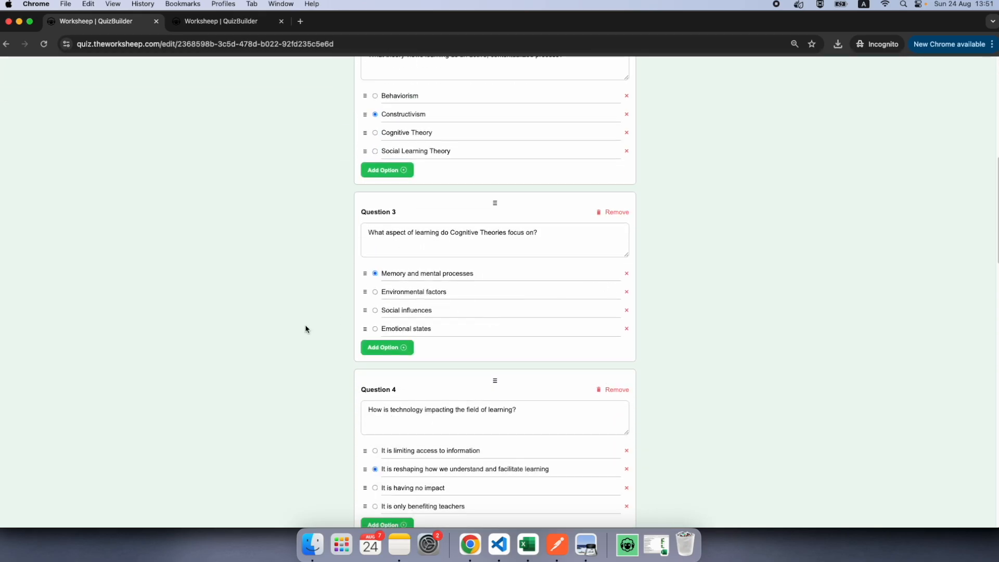
pyautogui.moveTo(365, 273)
pyautogui.mouseDown()
pyautogui.moveTo(366, 312)
pyautogui.moveTo(366, 292)
pyautogui.mouseUp()
pyautogui.scroll(-20, 463, 419)
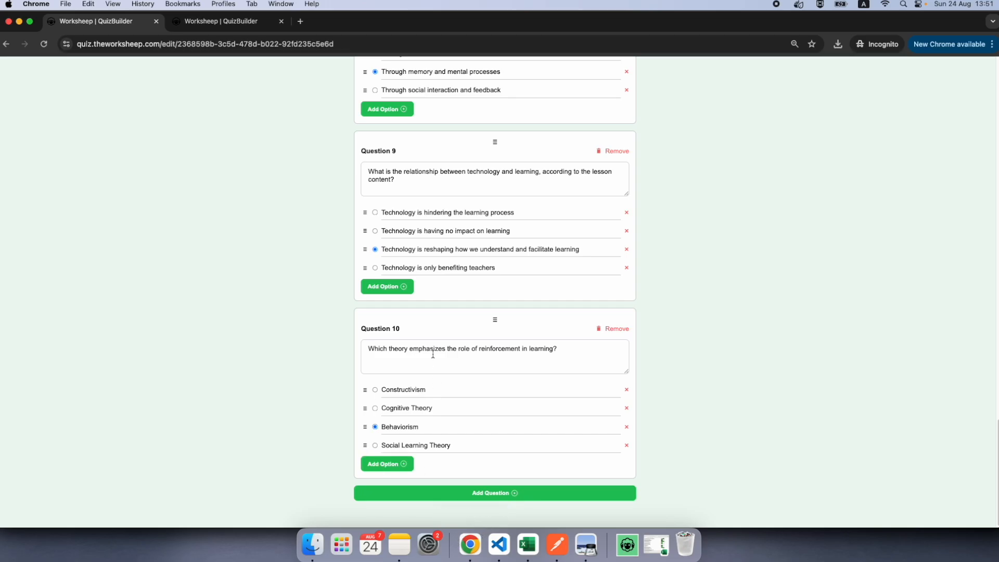
# Step: In the quiz settings, make the quiz expire by duration and set it to 10 minutes
pyautogui.scroll(20, 494, 348)
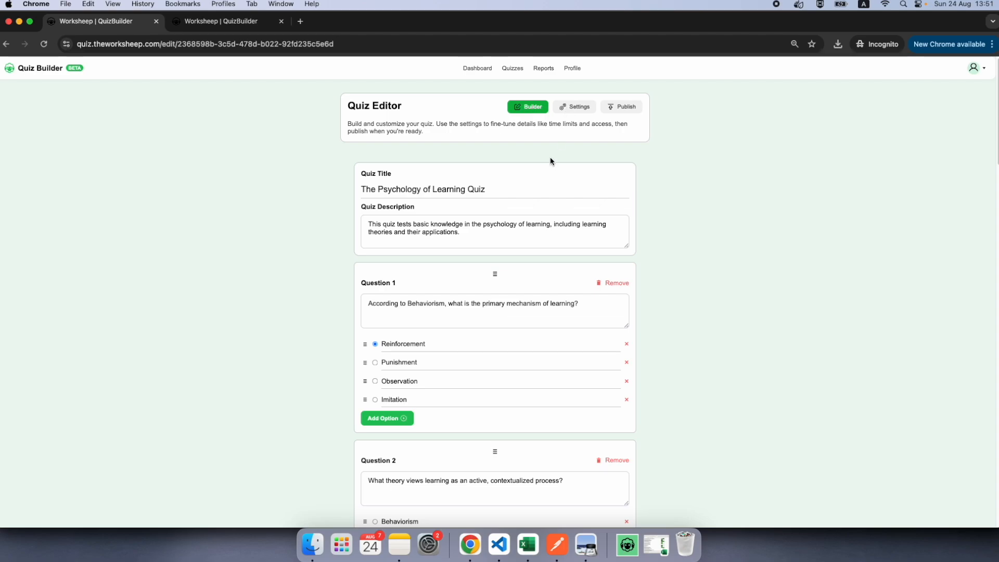
pyautogui.click(574, 107)
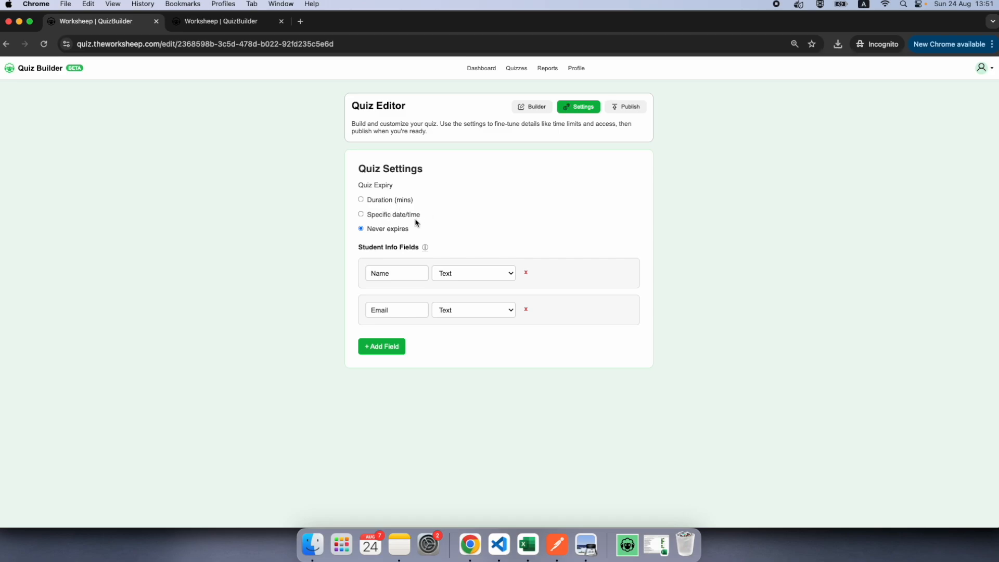
pyautogui.click(390, 217)
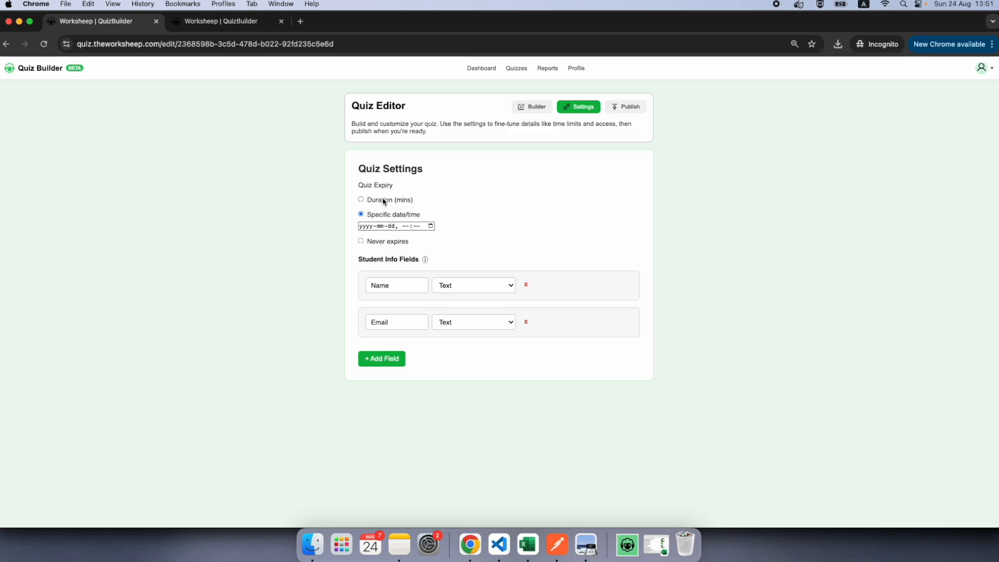
pyautogui.click(383, 202)
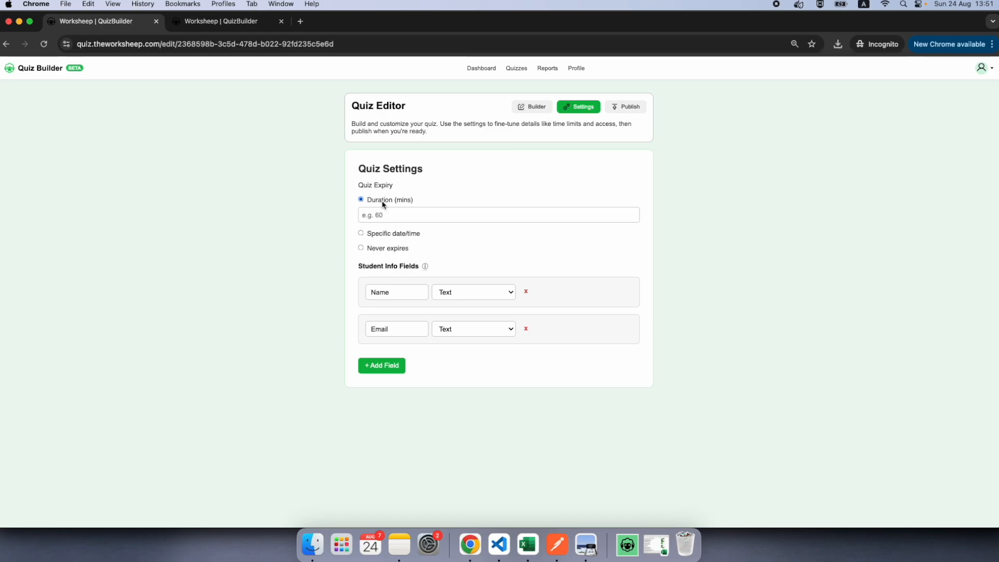
pyautogui.click(384, 249)
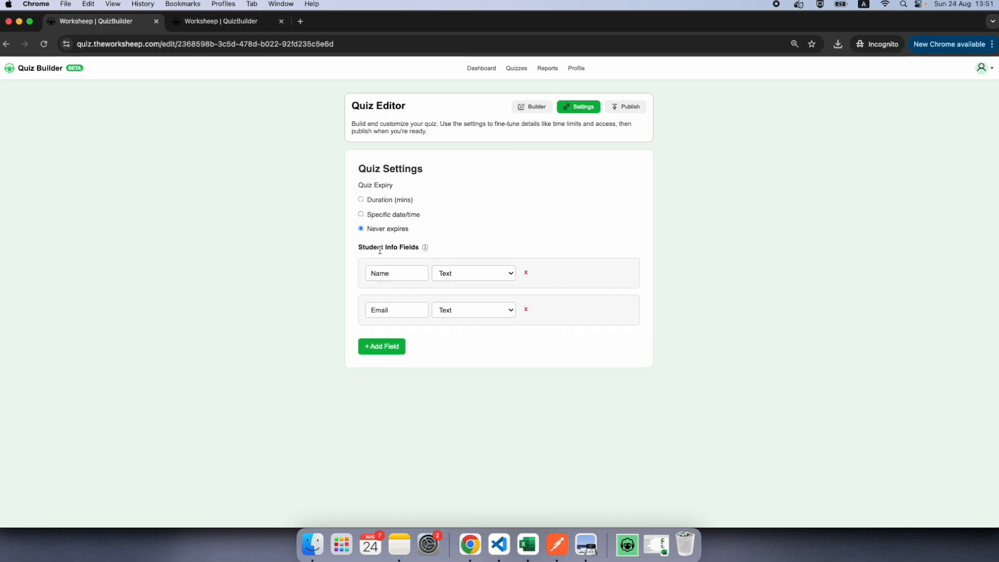
pyautogui.click(381, 201)
pyautogui.click(409, 214)
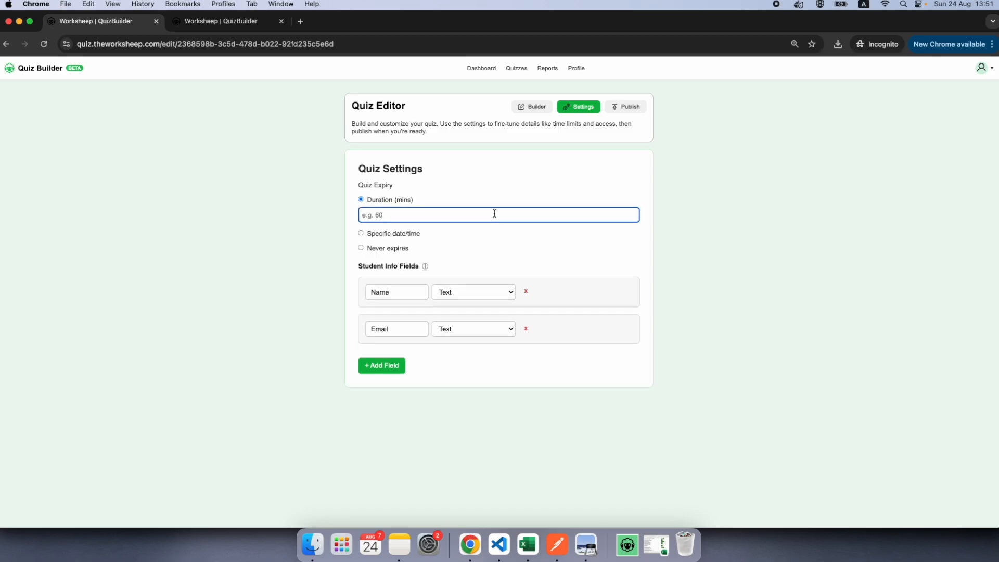
pyautogui.write('10')
pyautogui.click(471, 197)
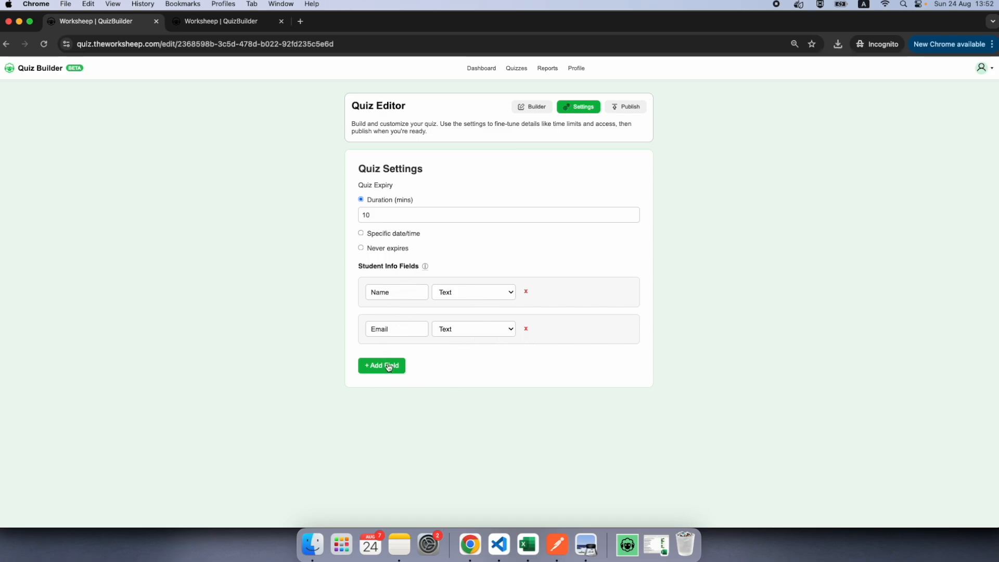
# Step: Rename the Email student info field to Class and change its type to Dropdown
pyautogui.moveTo(401, 332); pyautogui.dragTo(339, 334)
pyautogui.write('Class')
pyautogui.click(462, 334)
pyautogui.click(470, 340)
# Step: Enter A, B, C, D, E as the dropdown options of the Class field
pyautogui.click(573, 330)
pyautogui.write('A, B')
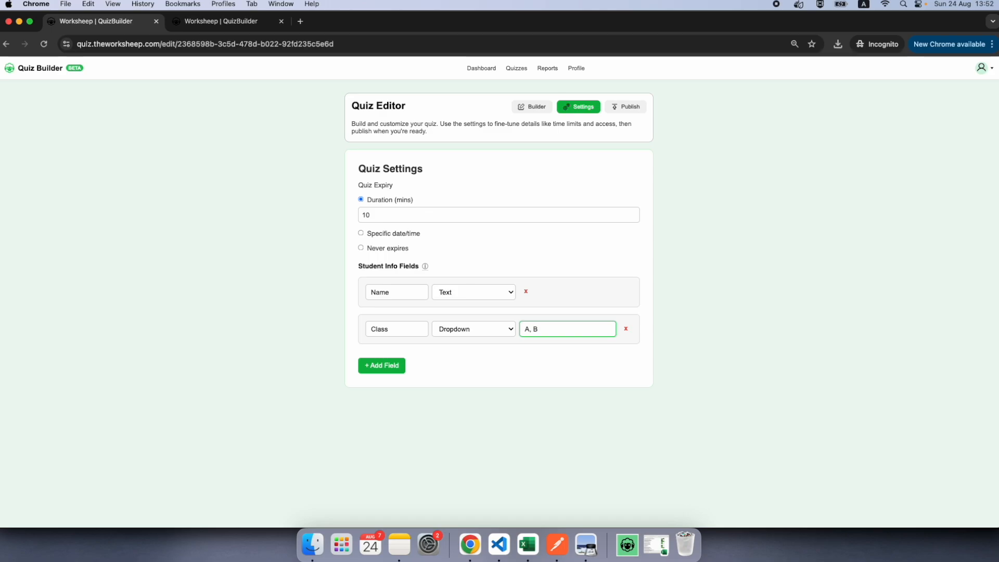
pyautogui.write('.,')
pyautogui.moveTo(559, 328); pyautogui.dragTo(538, 329)
pyautogui.press('BackSpace')
pyautogui.write(', C, D, E')
# Step: Add a blank student info field and remove it again
pyautogui.click(389, 369)
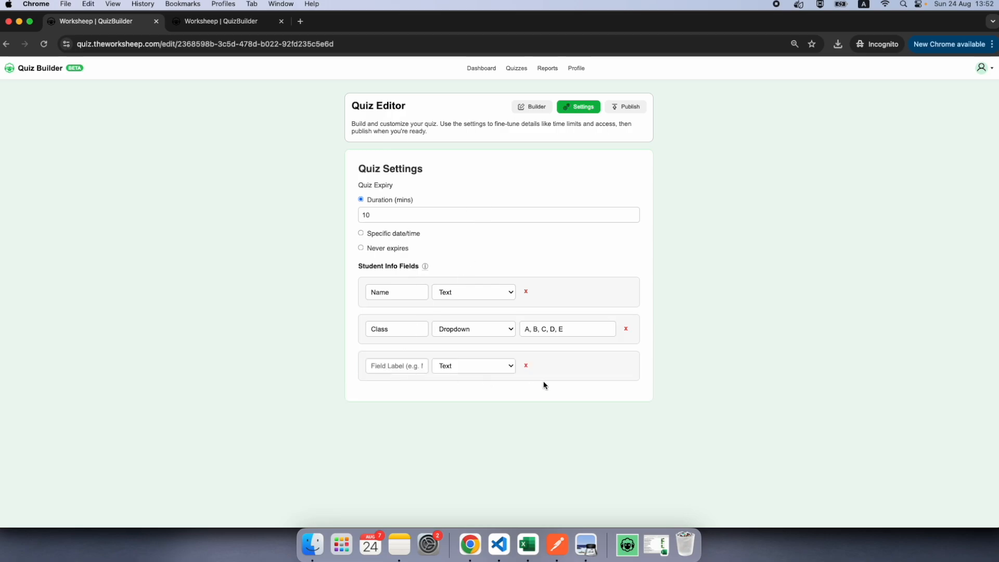
pyautogui.click(527, 367)
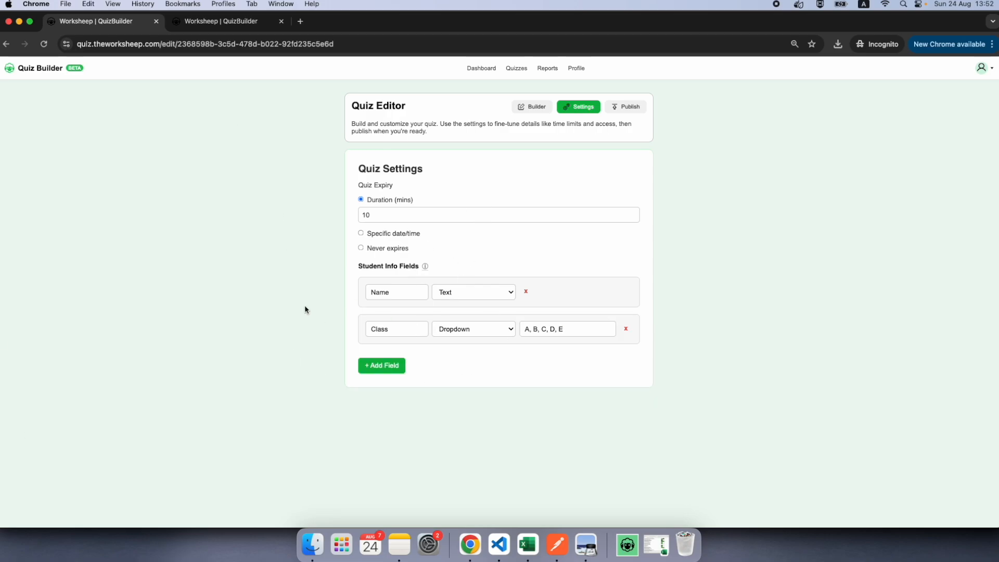
# Step: Look over the questions in the quiz builder once more and open the quiz's publishing options
pyautogui.click(529, 106)
pyautogui.scroll(15, 507, 360)
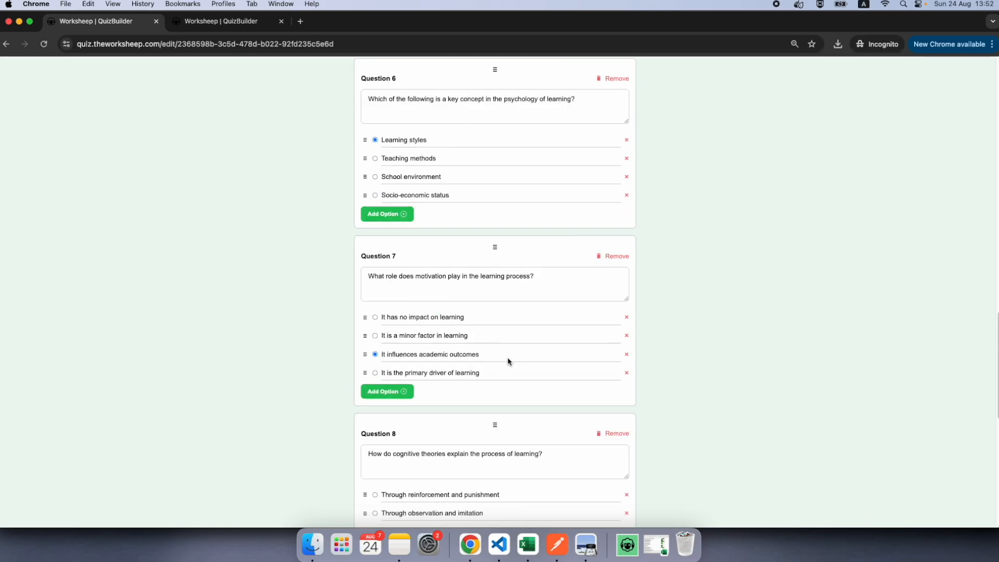
pyautogui.click(627, 108)
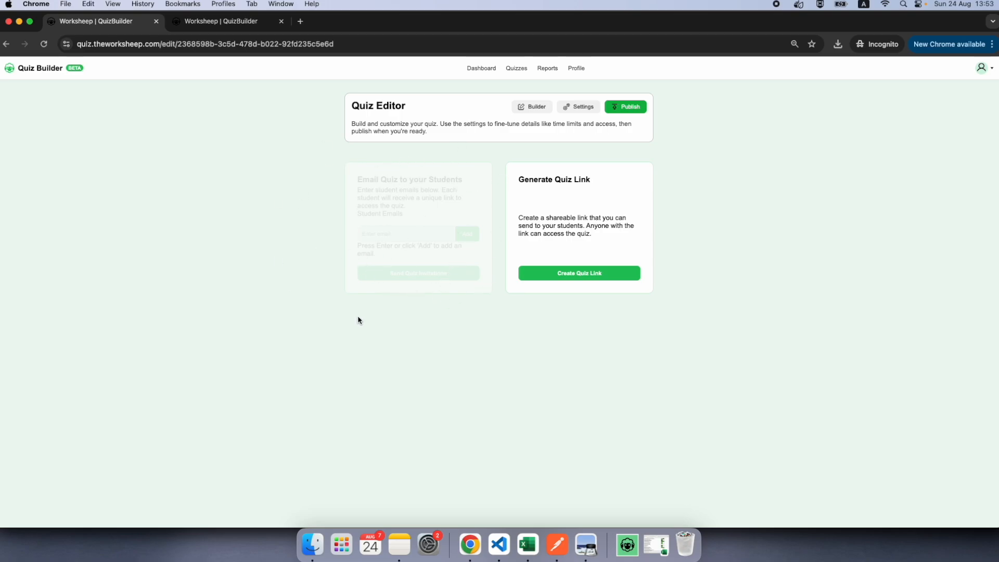
# Step: Create a shareable link for the quiz, accept the publishing message and copy the generated link
pyautogui.click(585, 278)
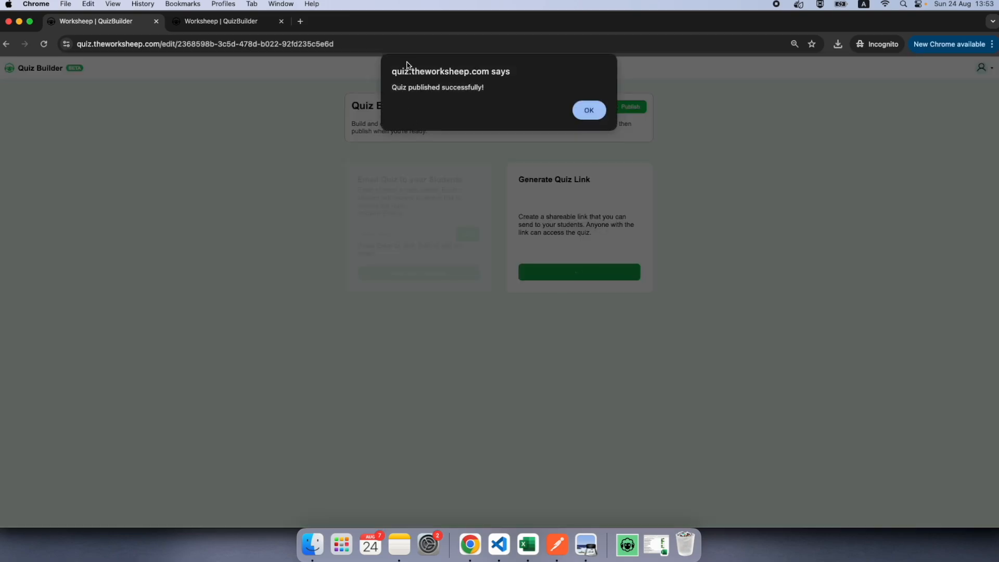
pyautogui.click(593, 112)
pyautogui.click(584, 247)
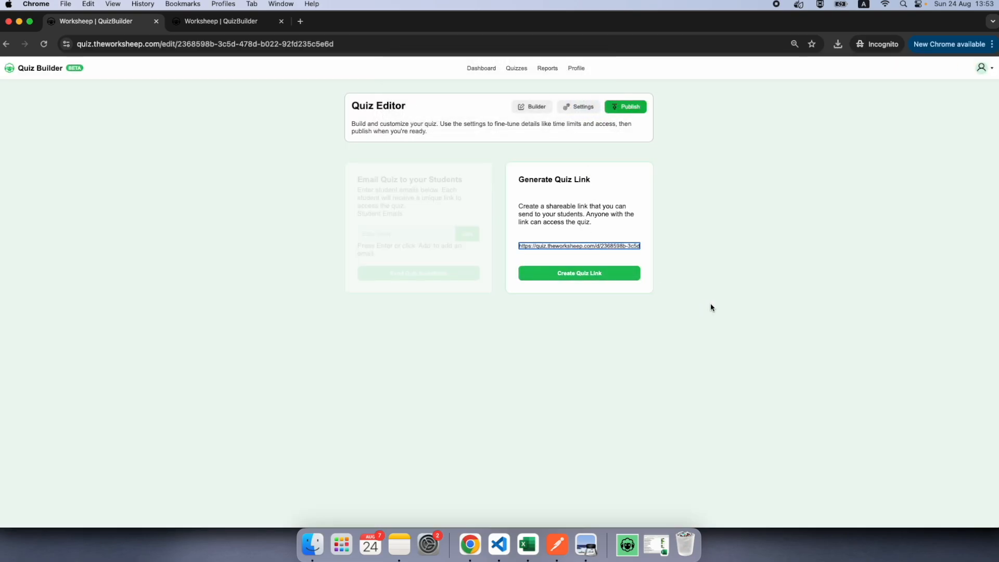
pyautogui.tripleClick(582, 248)
pyautogui.press('super+c')
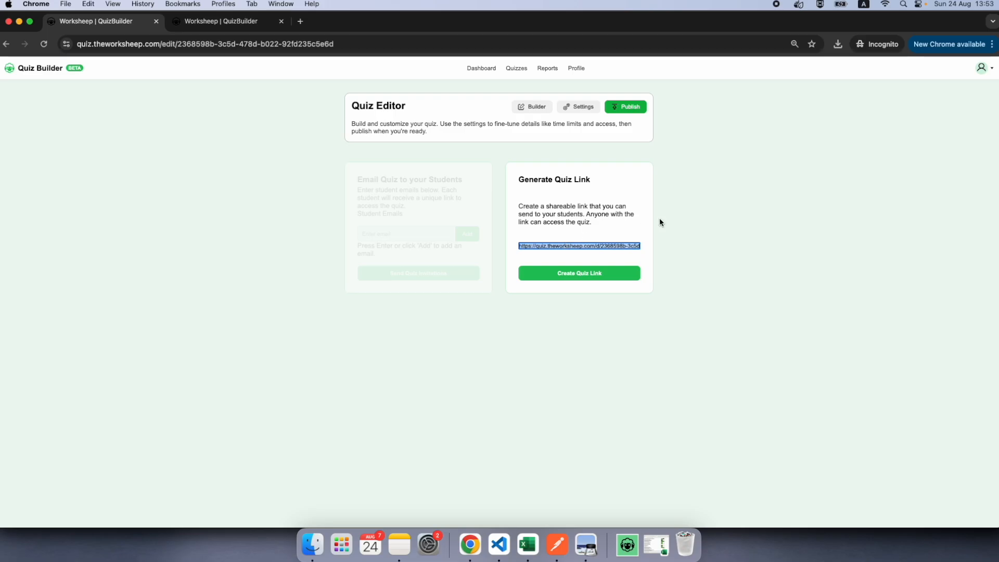
# Step: Open the copied quiz link in a new incognito window
pyautogui.press('super+shift+n')
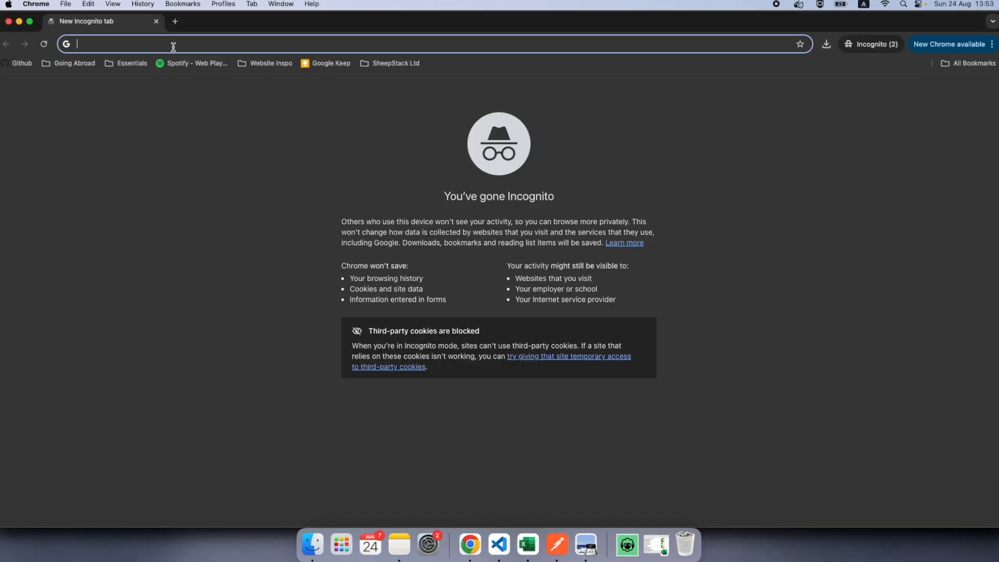
pyautogui.press('super+v')
pyautogui.press('Return')
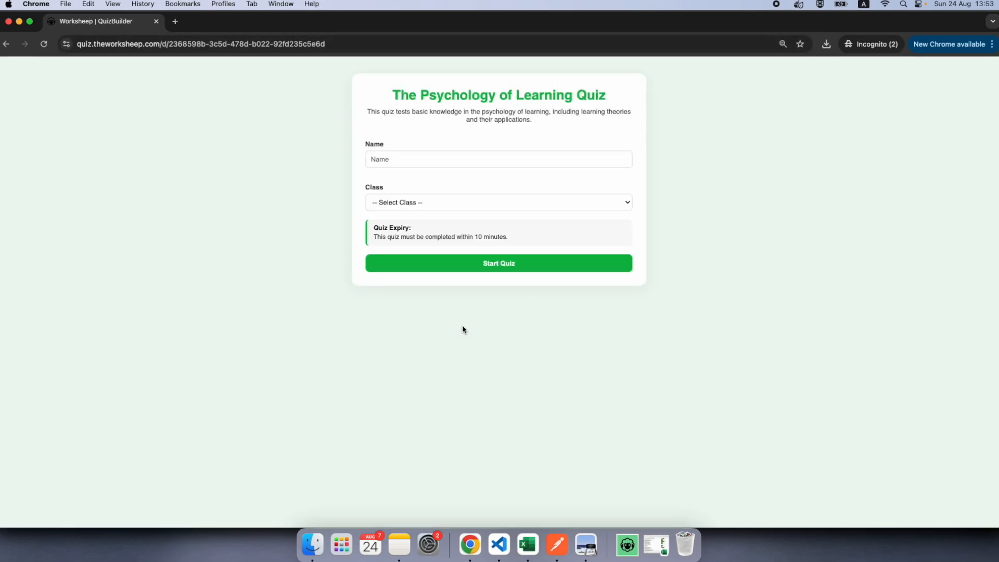
# Step: Enter the student's name, choose class C and start the quiz
pyautogui.click(456, 156)
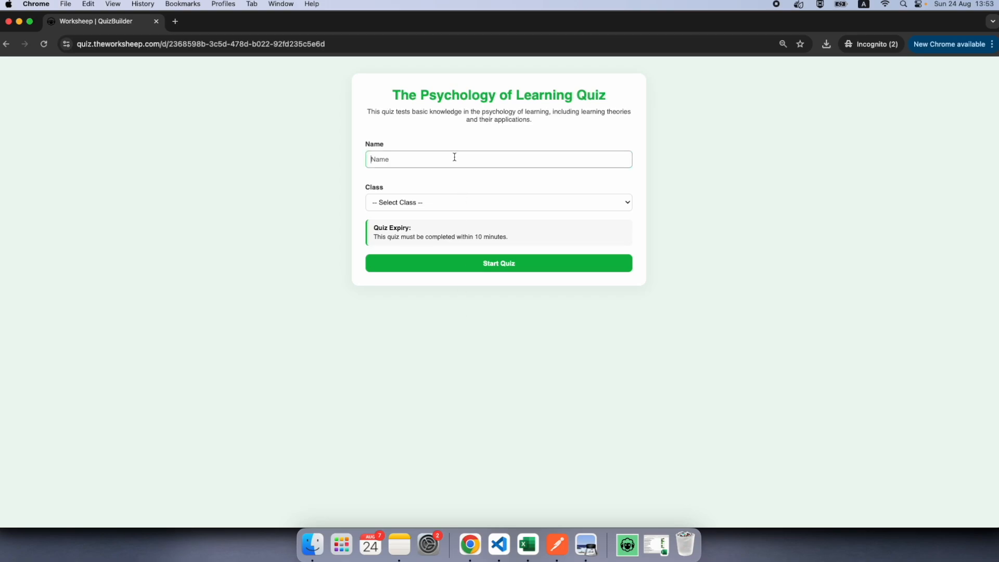
pyautogui.write('John Doe')
pyautogui.click(502, 208)
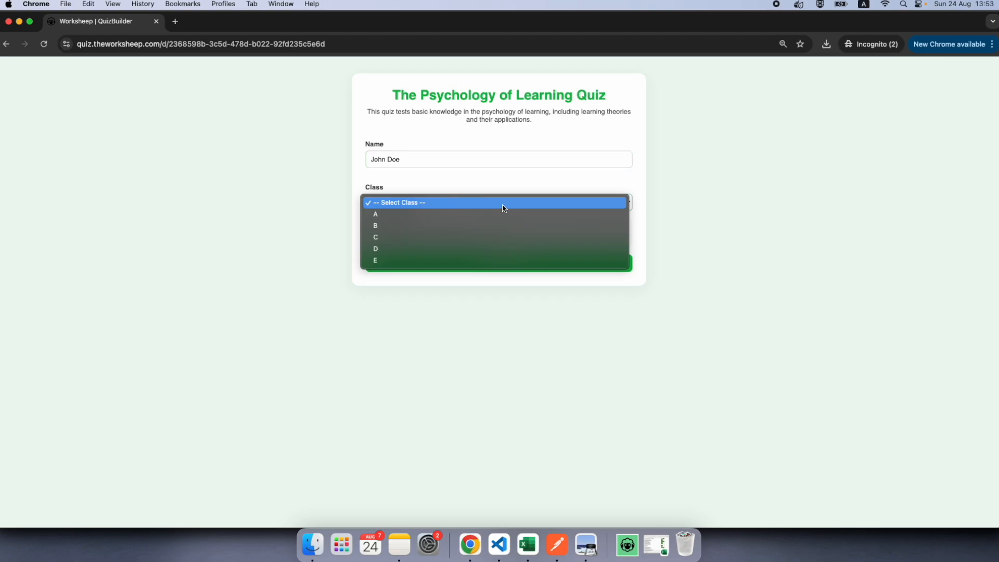
pyautogui.click(467, 241)
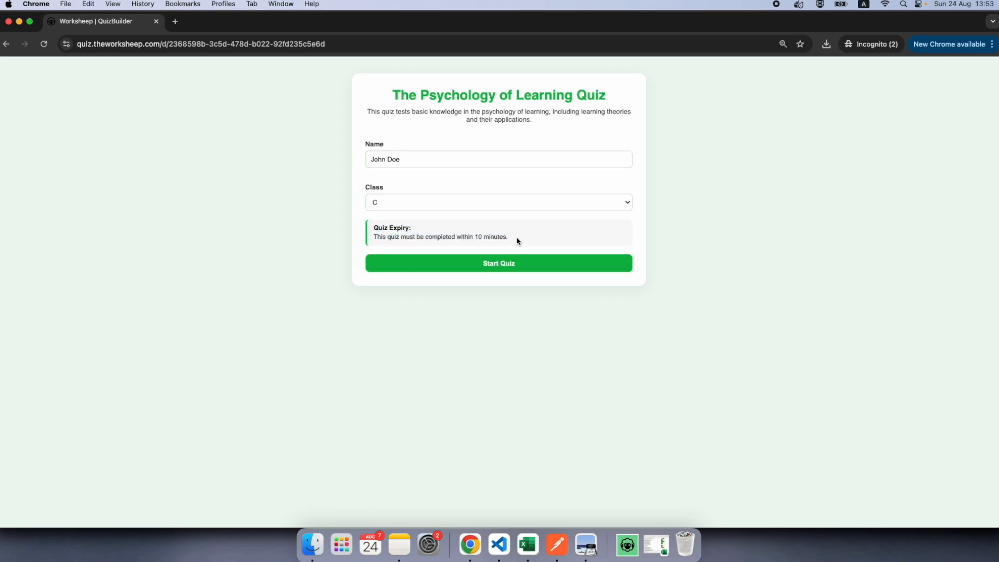
pyautogui.moveTo(516, 240); pyautogui.dragTo(351, 243)
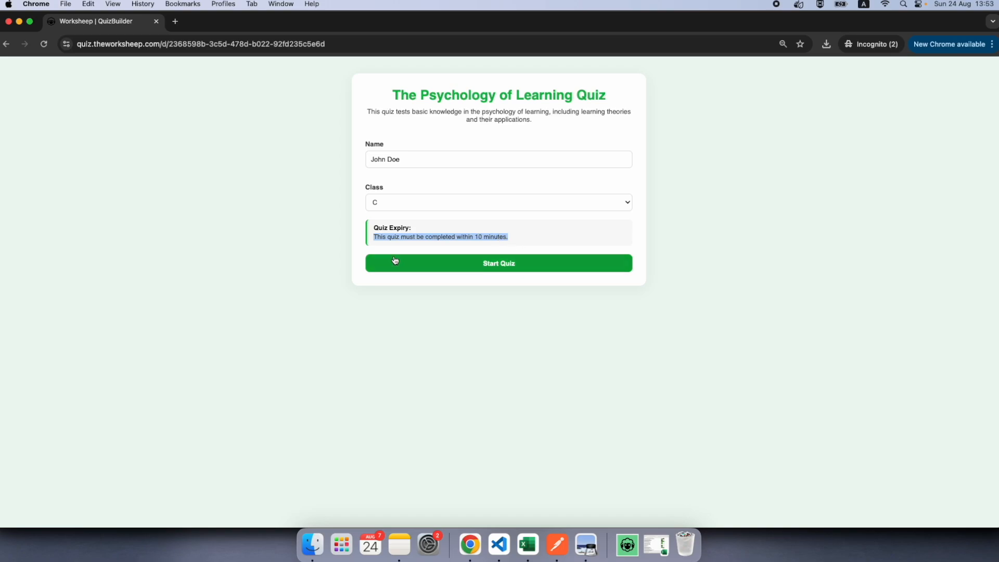
pyautogui.click(512, 271)
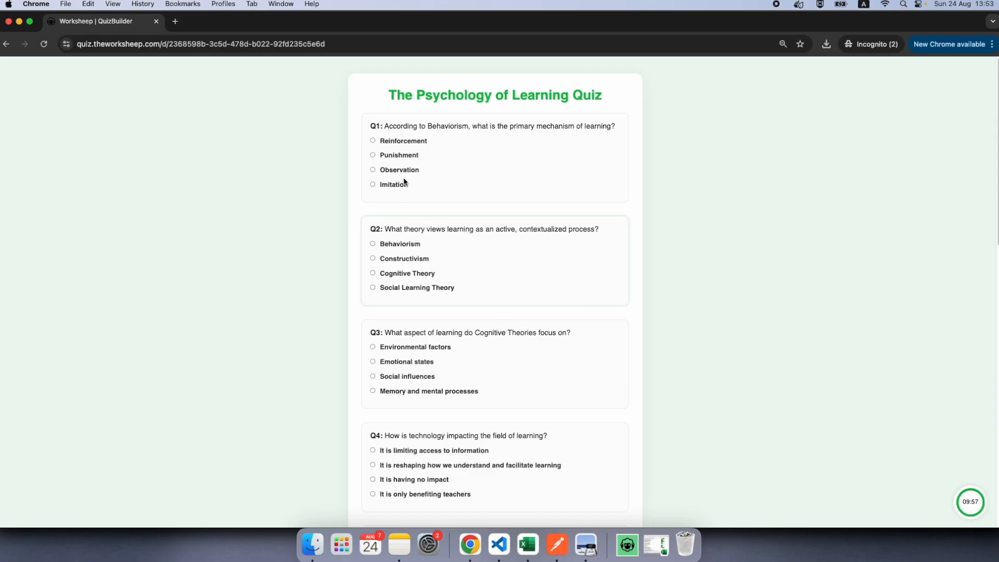
# Step: Answer questions 1 to 4 with Punishment, Constructivism, Memory and mental processes, and It is only benefiting teachers
pyautogui.click(395, 155)
pyautogui.click(412, 258)
pyautogui.scroll(-1, 416, 333)
pyautogui.click(418, 360)
pyautogui.scroll(-3, 411, 370)
pyautogui.click(409, 371)
# Step: Answer questions 5 to 8 with Learning styles and motivation, Socio-economic status, It is the primary driver of learning, and Through social interaction and feedback
pyautogui.scroll(-2, 406, 380)
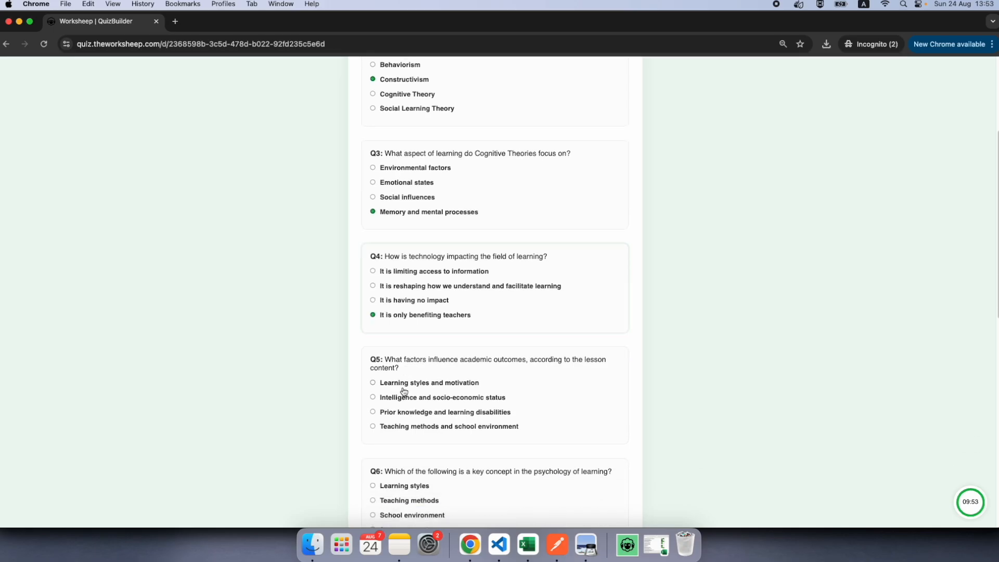
pyautogui.click(403, 320)
pyautogui.scroll(-2, 395, 339)
pyautogui.click(387, 352)
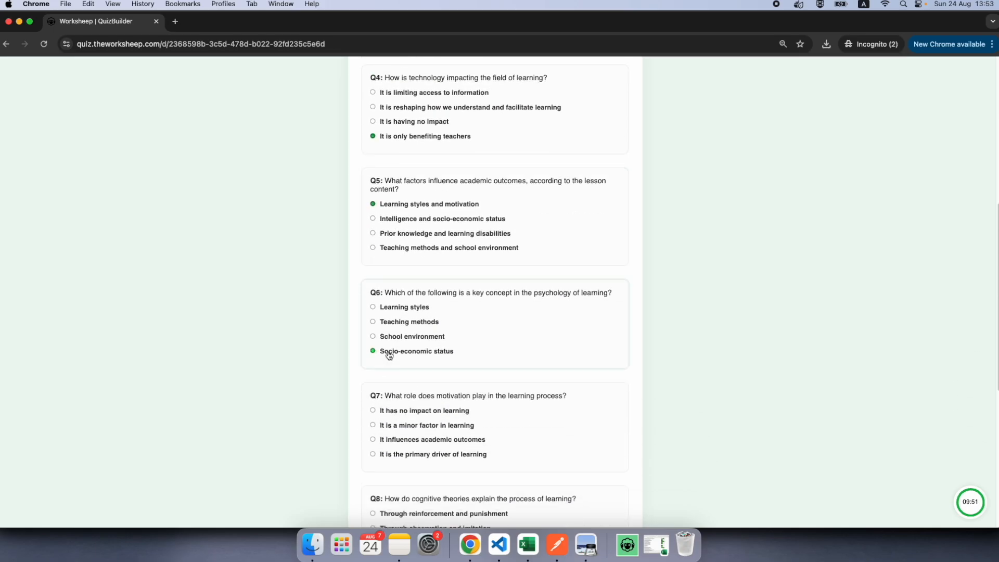
pyautogui.scroll(-3, 398, 355)
pyautogui.click(406, 325)
pyautogui.scroll(-2, 407, 341)
pyautogui.click(408, 333)
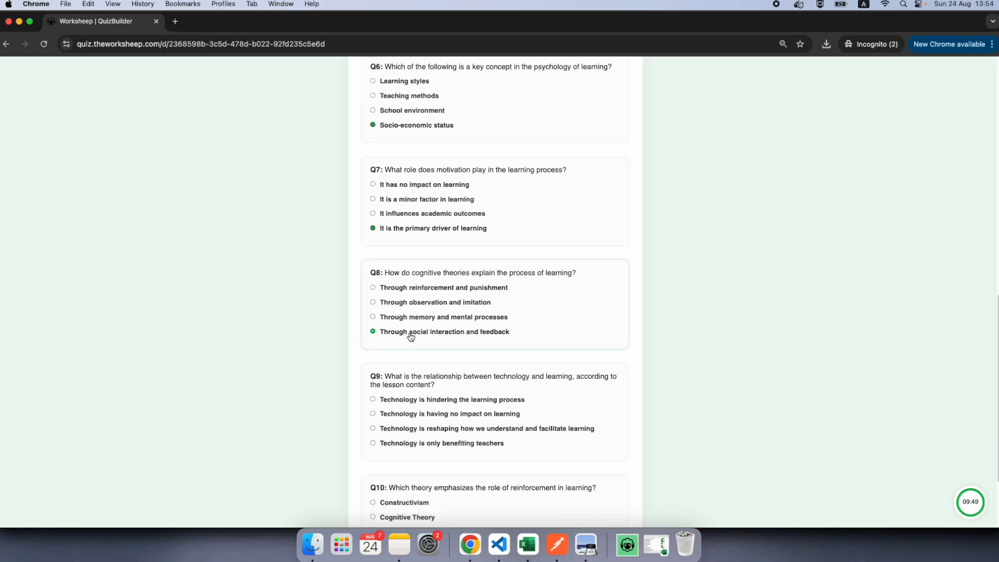
# Step: Answer question 9 with Technology is hindering the learning process and question 10 with Behaviorism, and submit the quiz
pyautogui.scroll(-2, 400, 335)
pyautogui.click(400, 325)
pyautogui.scroll(-1, 400, 364)
pyautogui.click(399, 423)
pyautogui.click(381, 490)
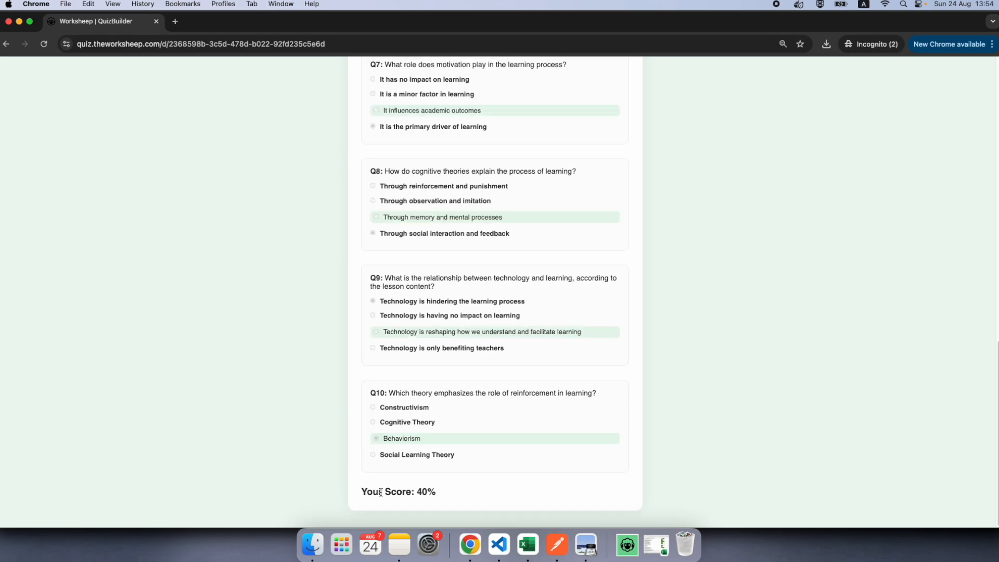
# Step: Review the student's score and the correct answers marked in the submitted quiz
pyautogui.moveTo(471, 498); pyautogui.dragTo(332, 498)
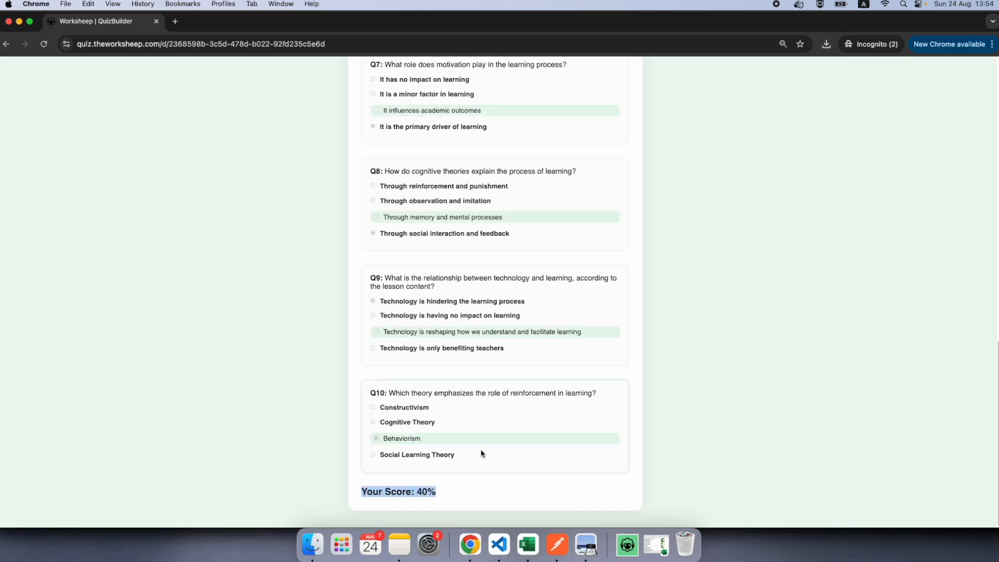
pyautogui.scroll(15, 486, 328)
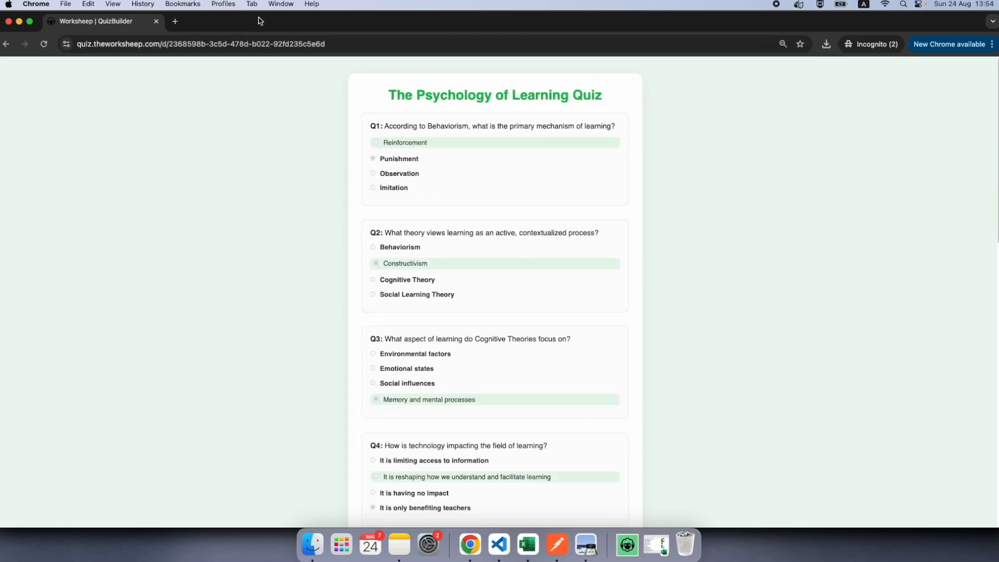
# Step: Return to the quiz editor window, open the results of The Psychology of Learning Quiz and check the student's individual answers
pyautogui.moveTo(261, 18); pyautogui.dragTo(223, 234)
pyautogui.click(221, 156)
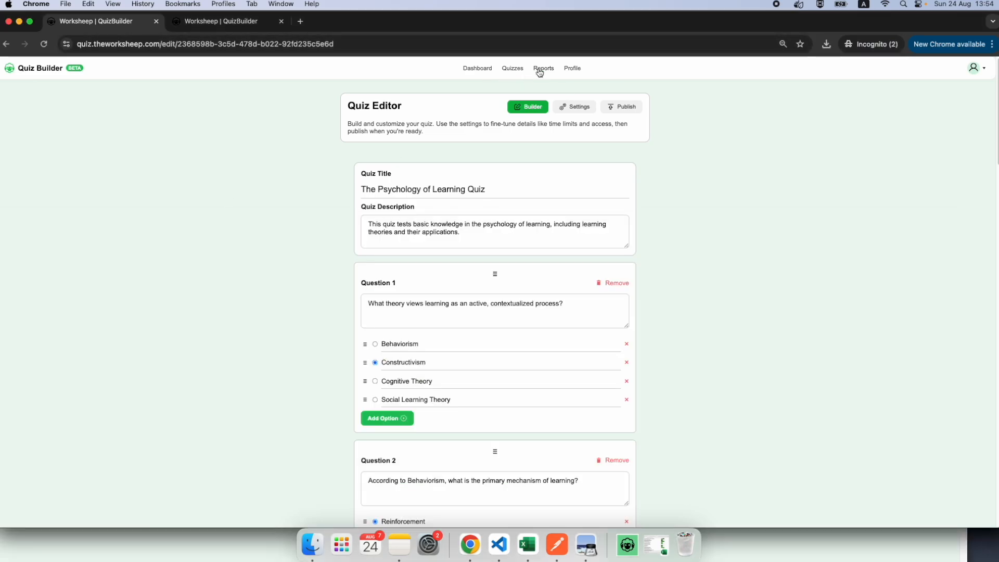
pyautogui.click(512, 68)
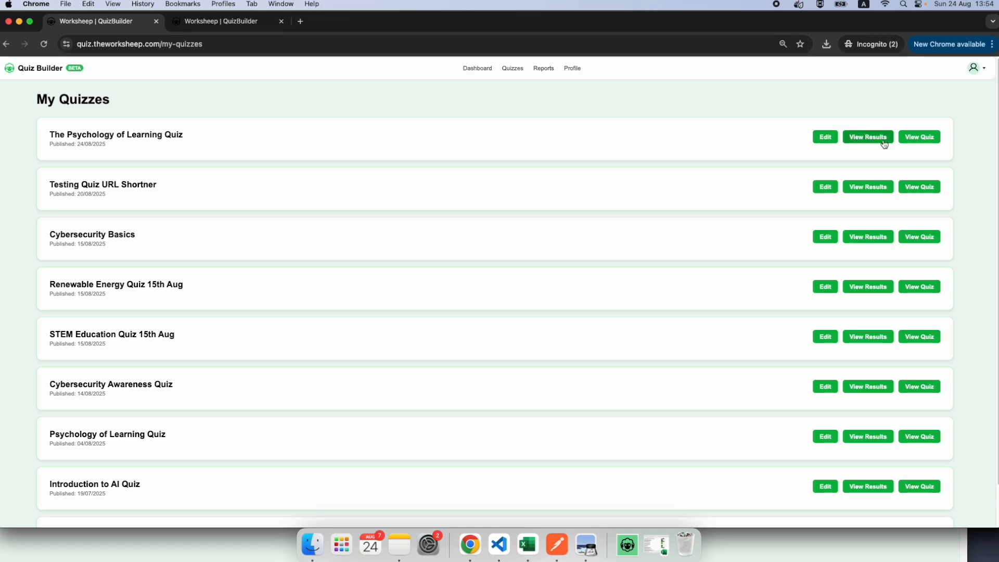
pyautogui.click(874, 140)
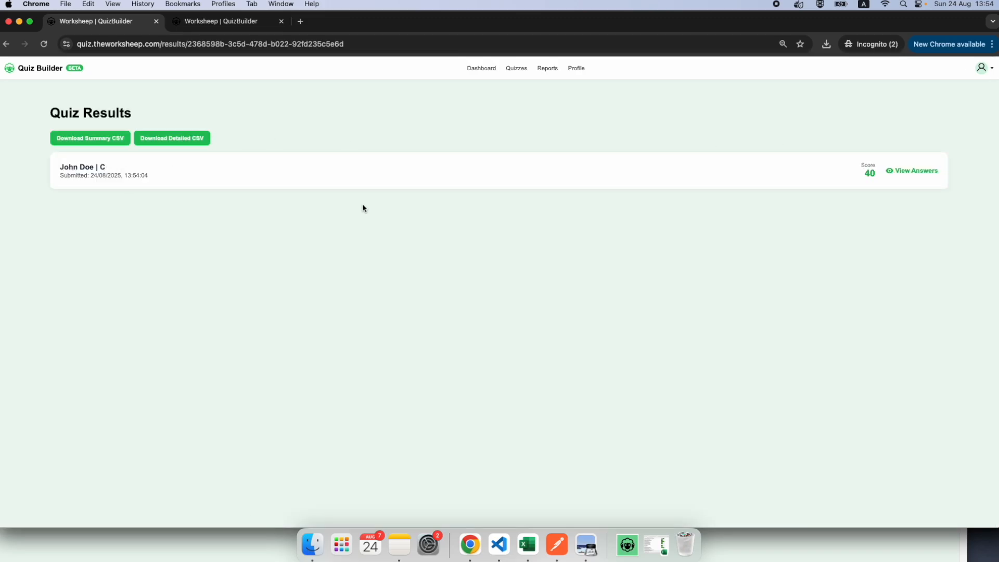
pyautogui.click(904, 175)
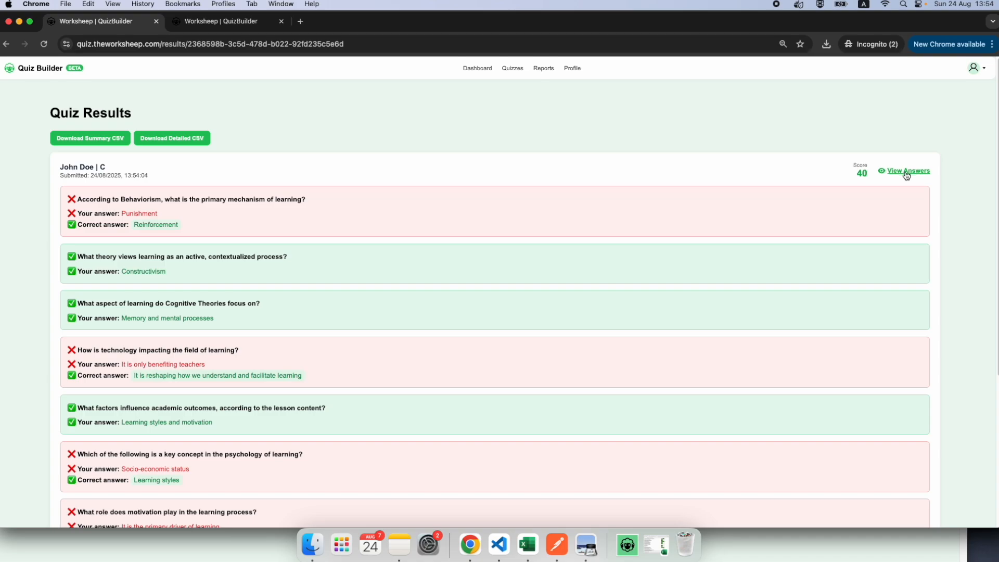
pyautogui.click(907, 173)
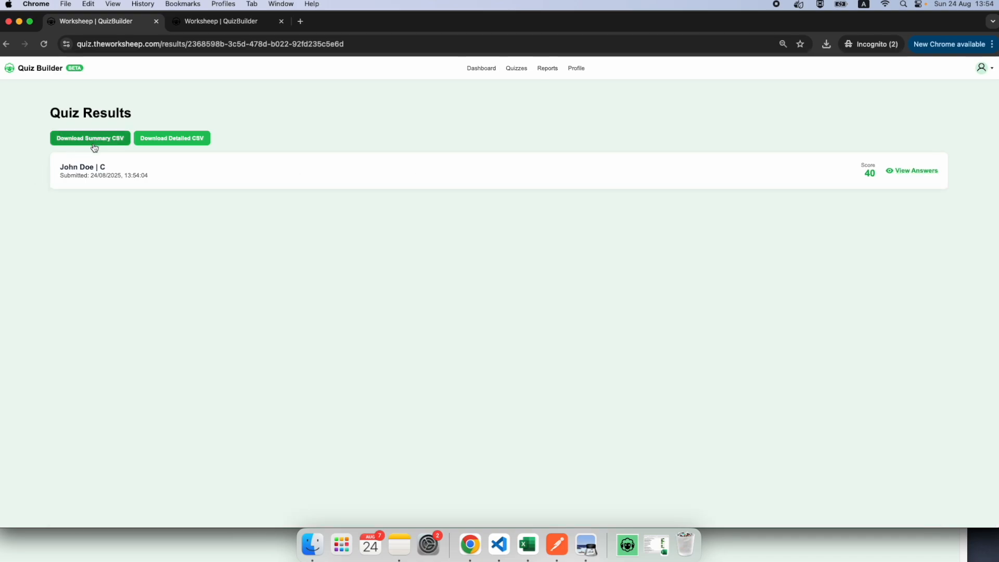
# Step: Download the detailed results CSV and save it as quiz 1 in Downloads
pyautogui.click(173, 138)
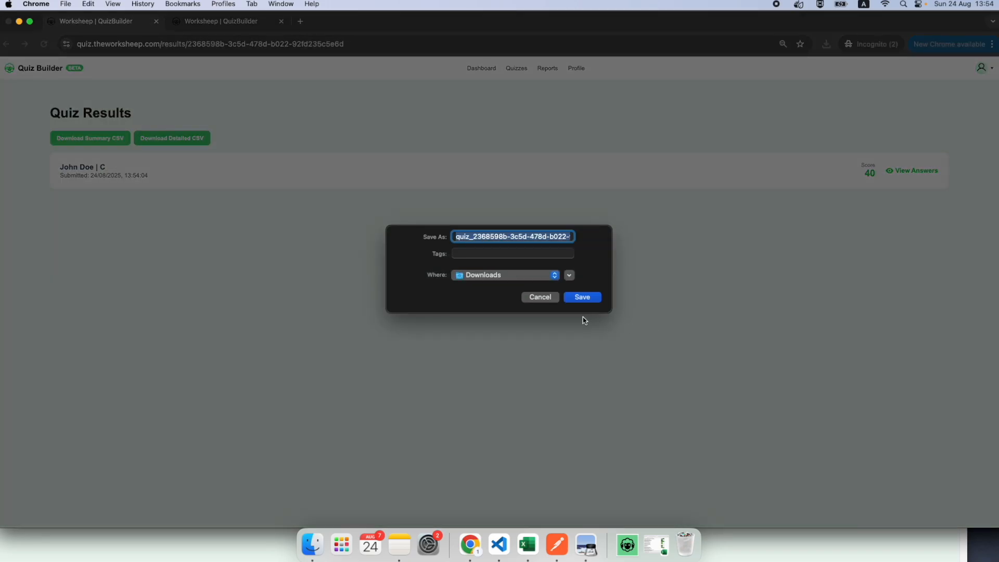
pyautogui.write('ps')
pyautogui.press('BackSpace')
pyautogui.press('BackSpace')
pyautogui.write('quiz ')
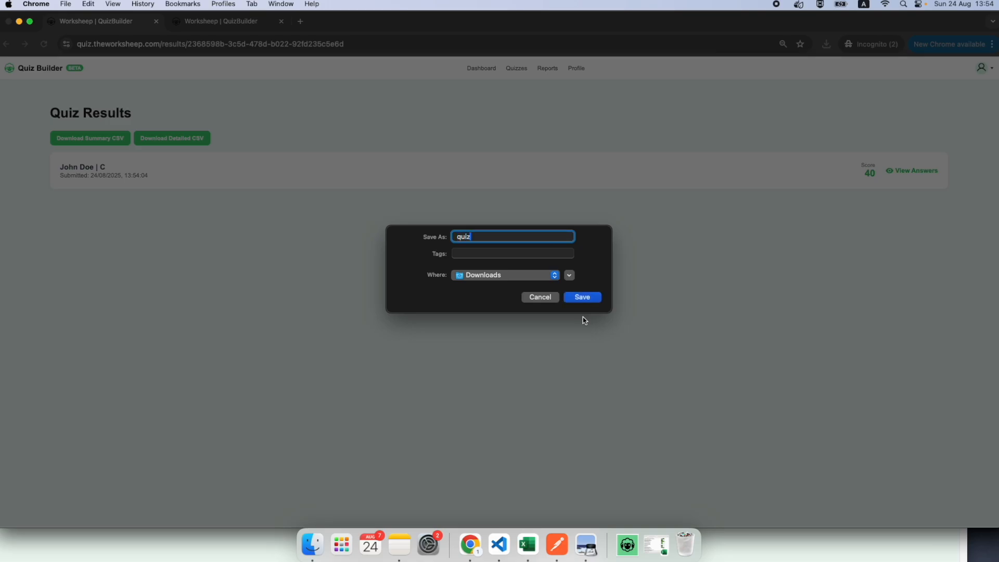
pyautogui.write('1')
pyautogui.click(583, 300)
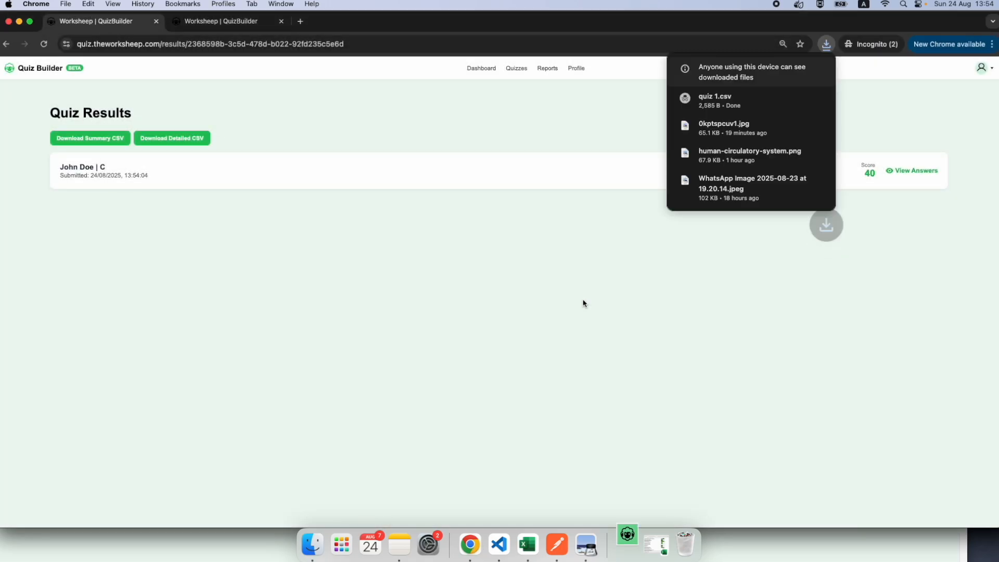
# Step: Examine the student, question, selected option and correct option columns of quiz 1 in Numbers, and return to the quiz results in Chrome
pyautogui.click(499, 330)
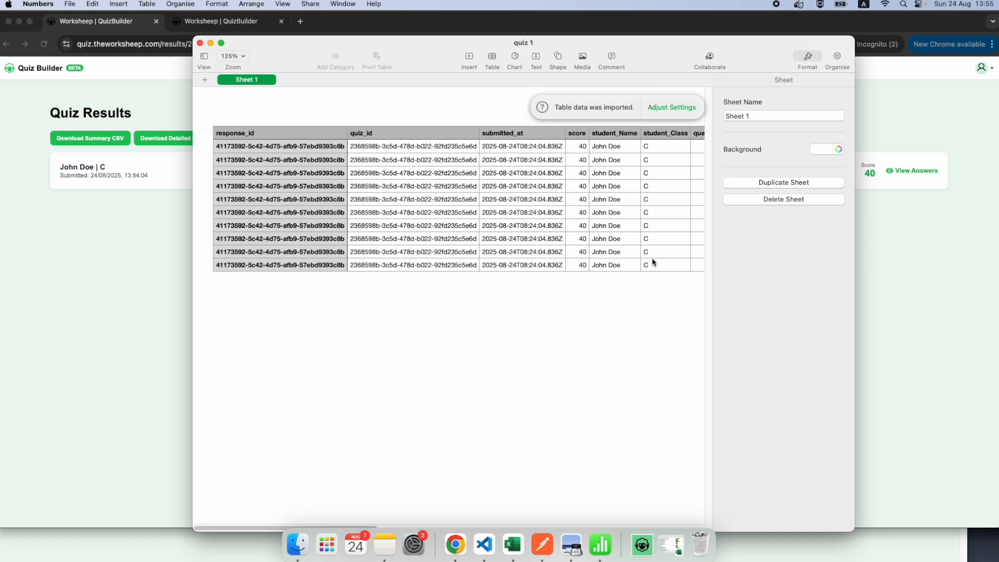
pyautogui.hscroll(5, 506, 199)
pyautogui.hscroll(5, 470, 193)
pyautogui.click(505, 239)
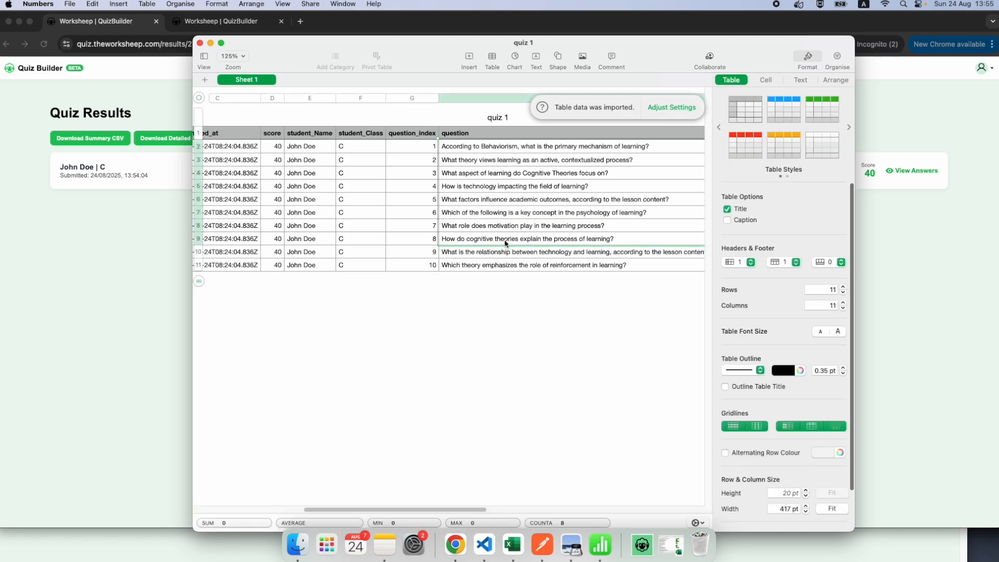
pyautogui.hscroll(5, 505, 260)
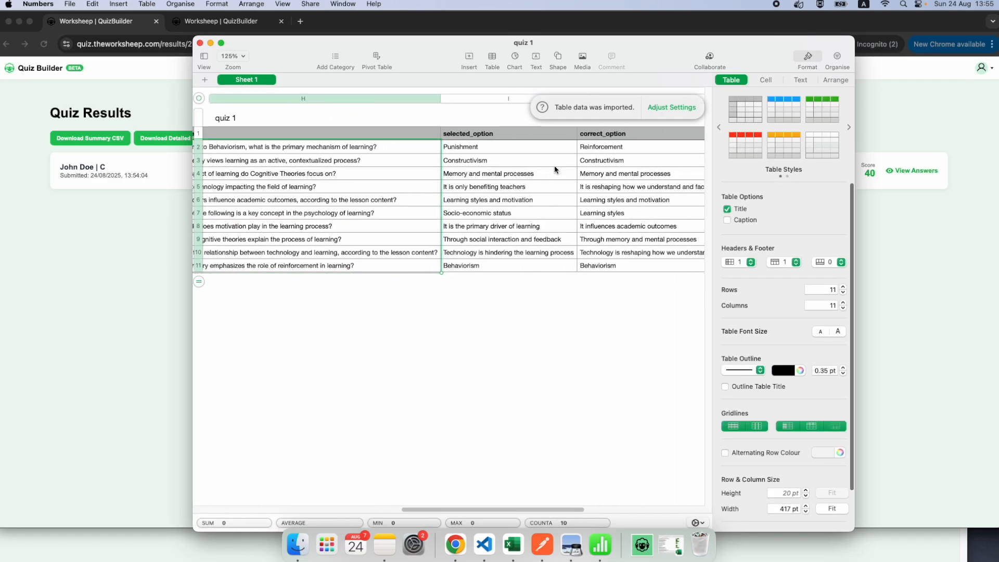
pyautogui.hscroll(10, 554, 164)
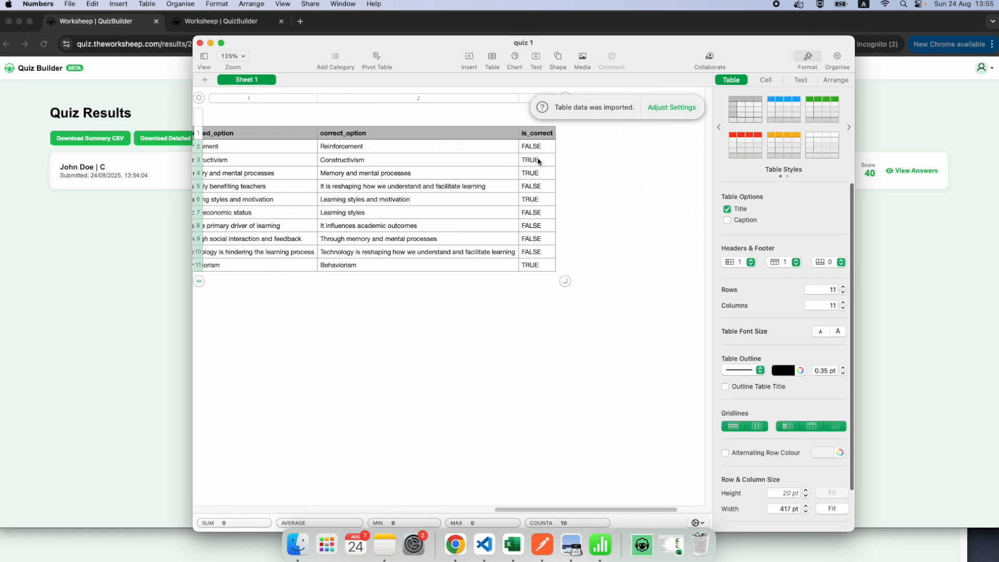
pyautogui.hscroll(-15, 541, 152)
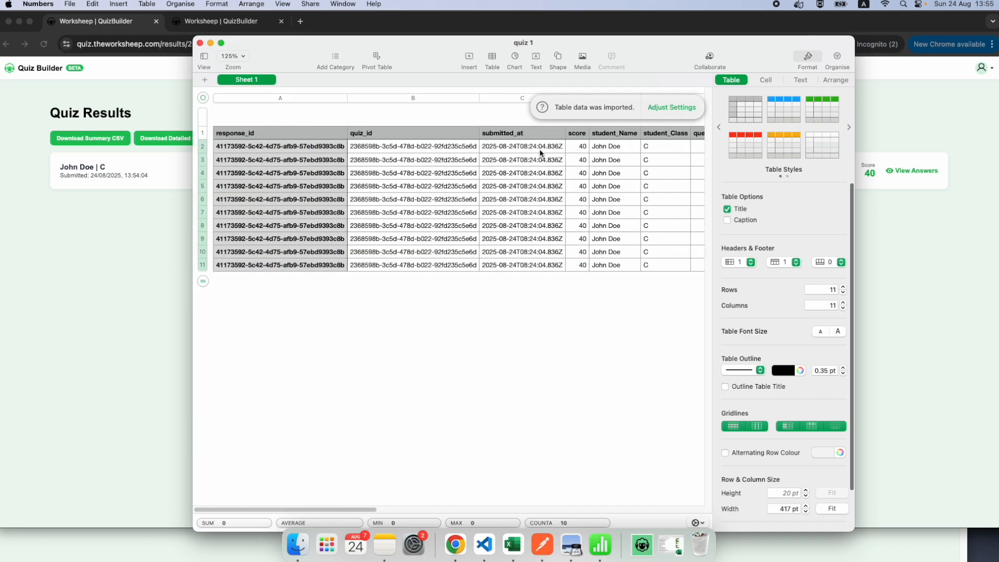
pyautogui.hscroll(6, 451, 177)
pyautogui.hscroll(-6, 452, 177)
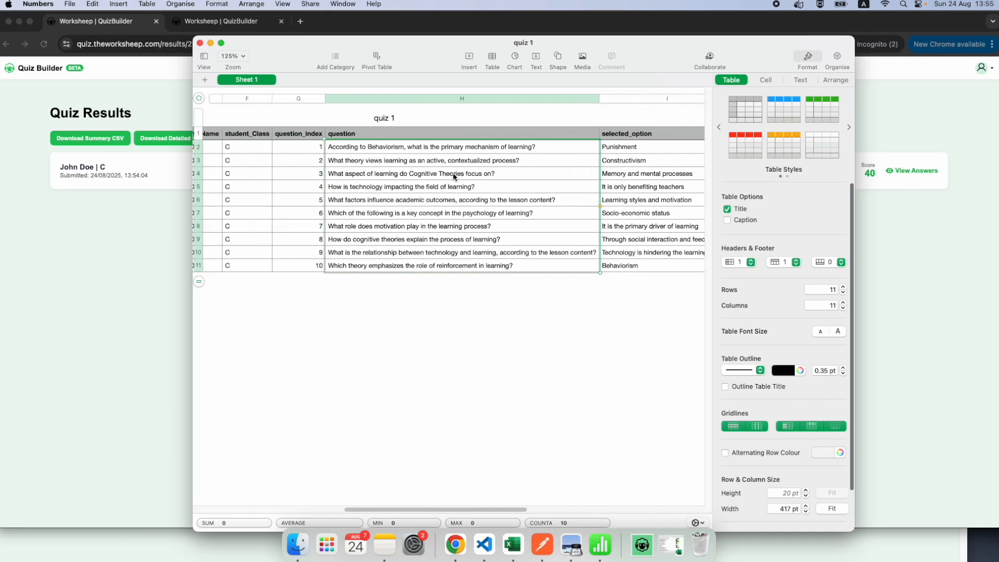
pyautogui.click(114, 274)
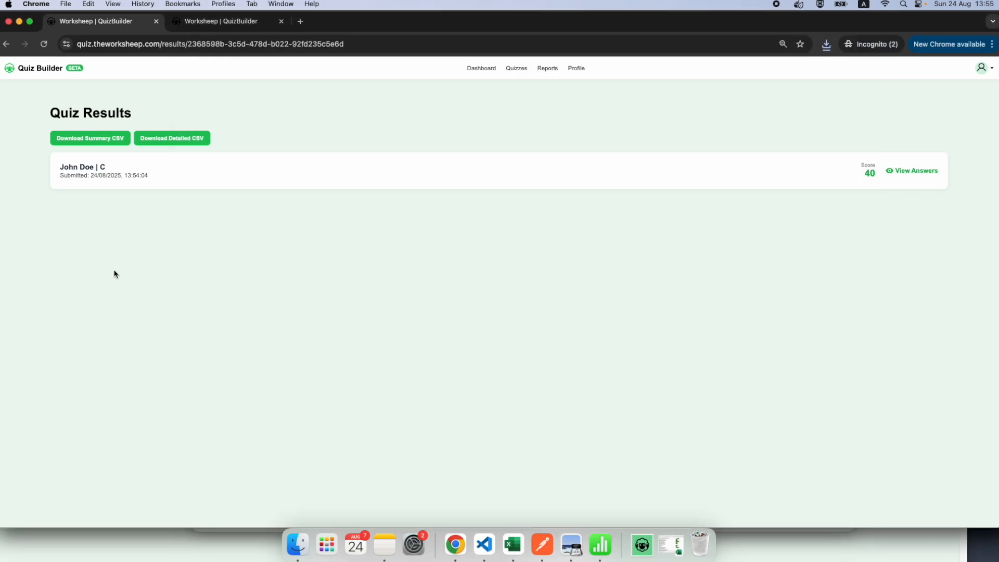